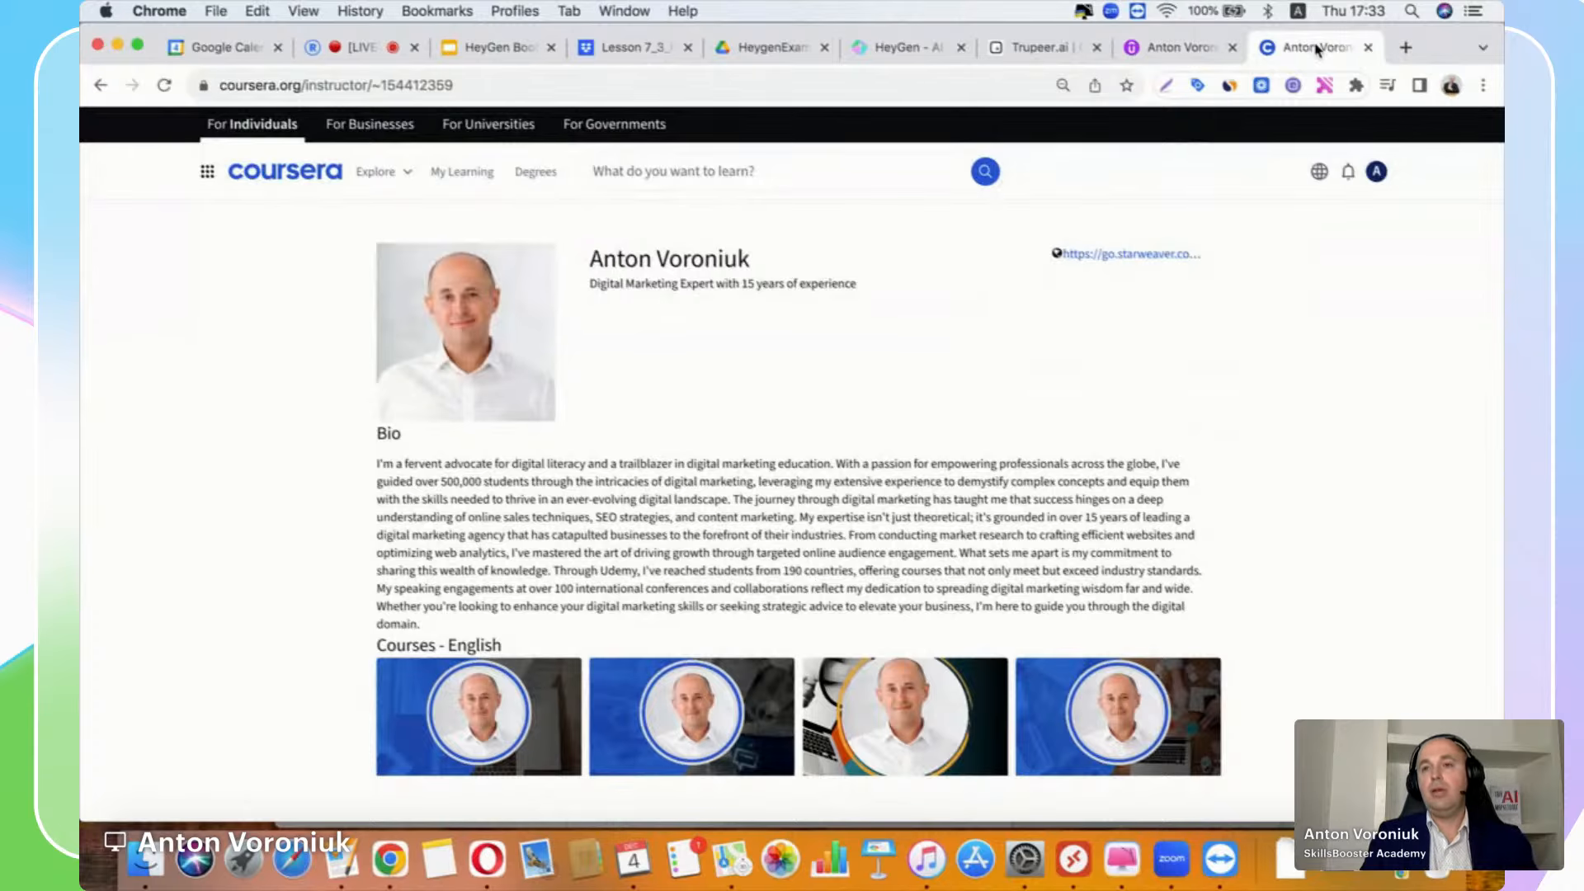
Step: Open ChatGPT in a new browser tab and start the HeyGen Script Helper GPT
click(1405, 48)
text(c)
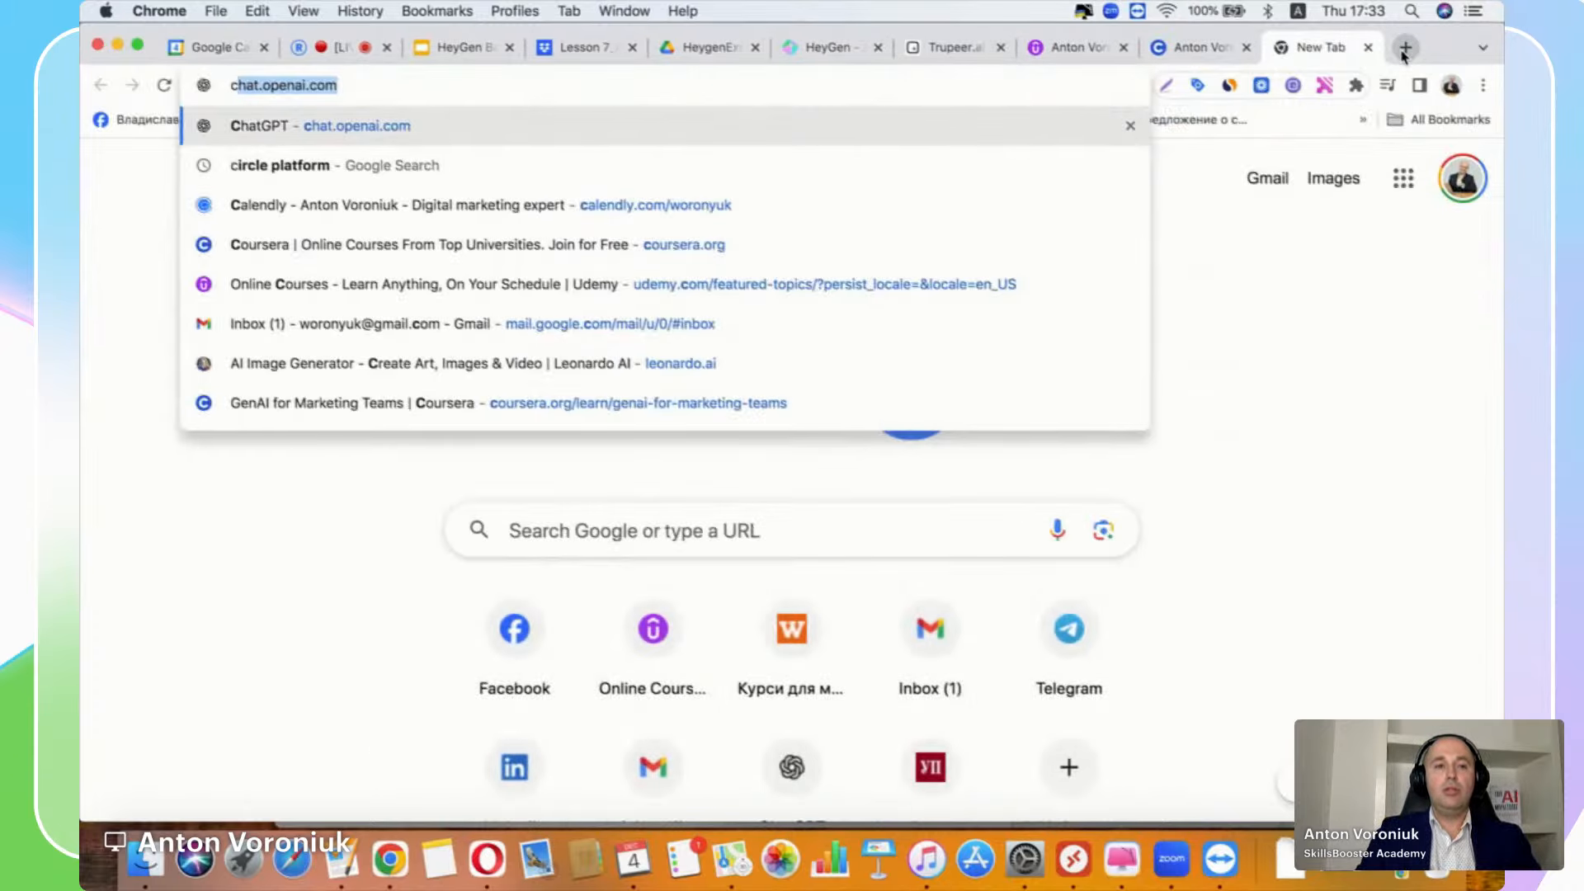
key(Return)
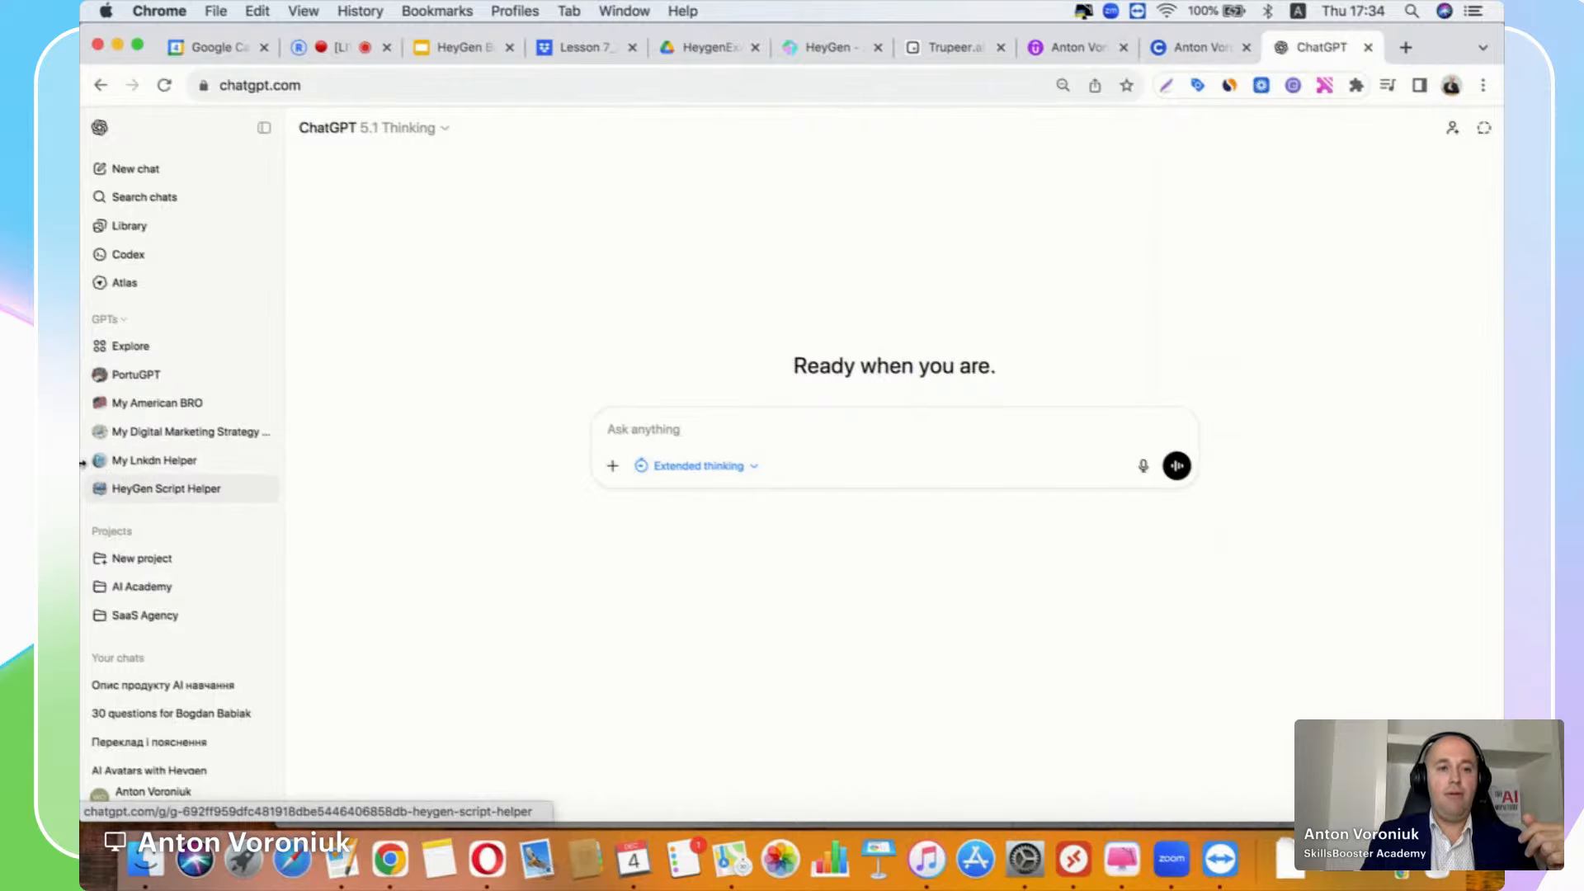
click(186, 495)
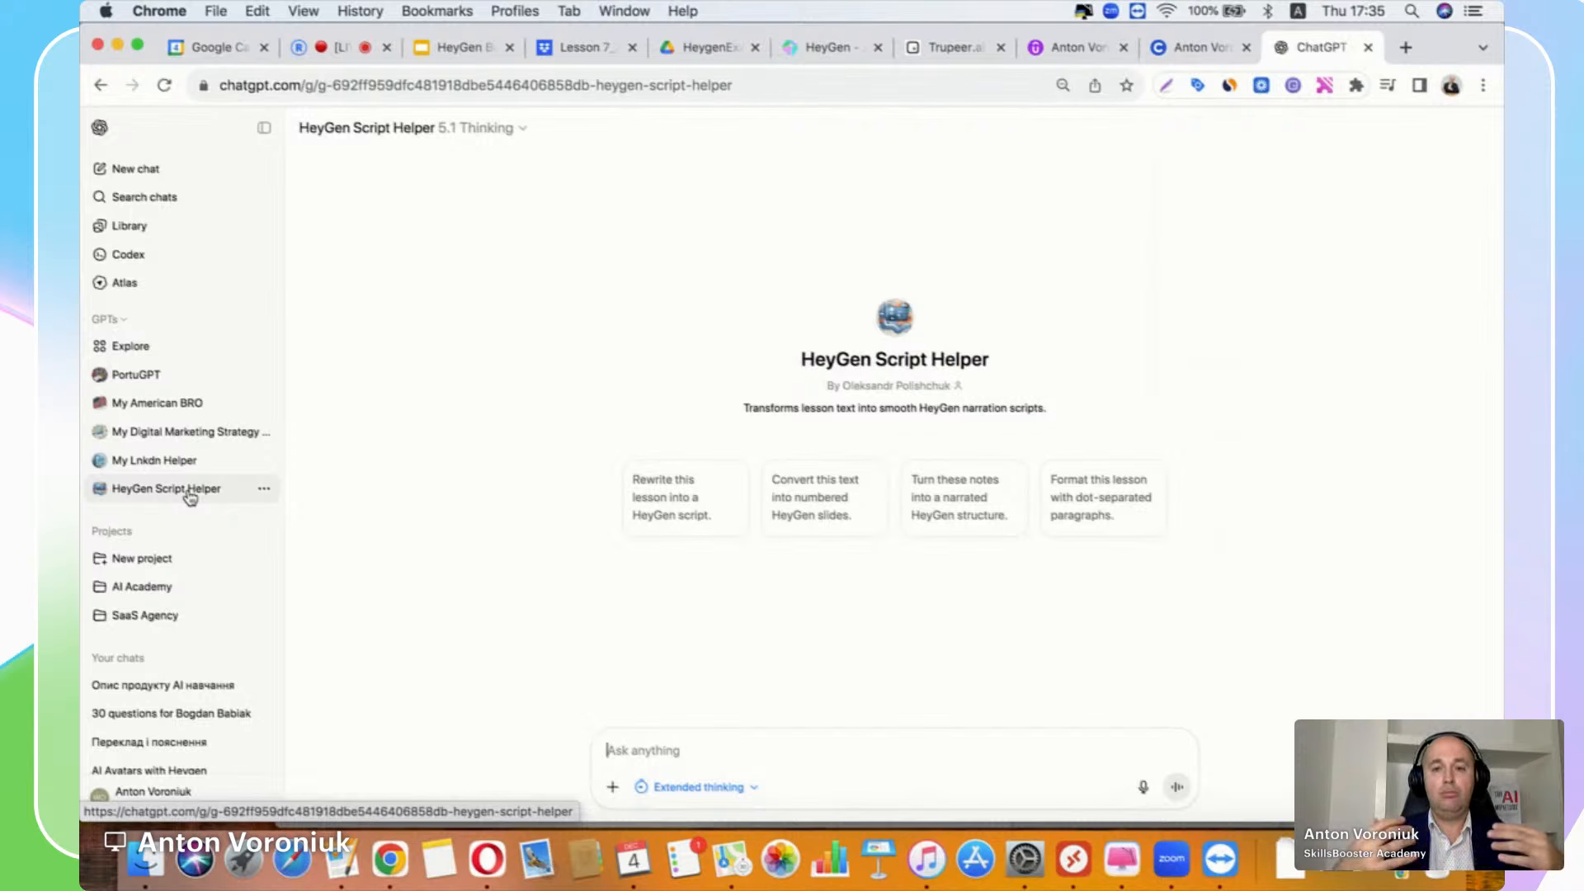
click(351, 128)
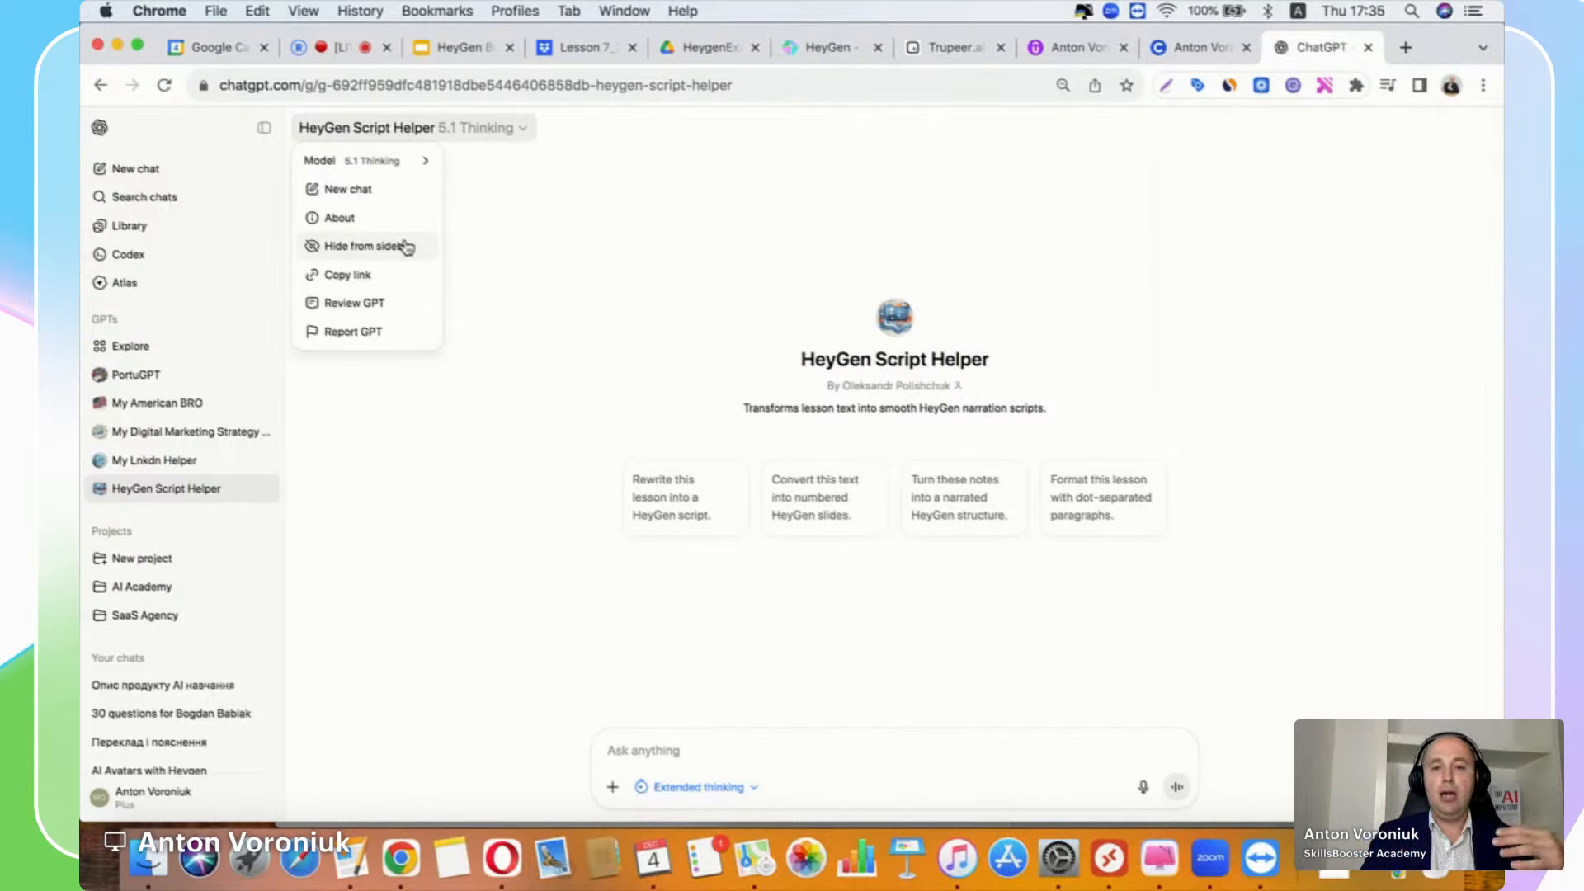
drag(742, 408, 976, 419)
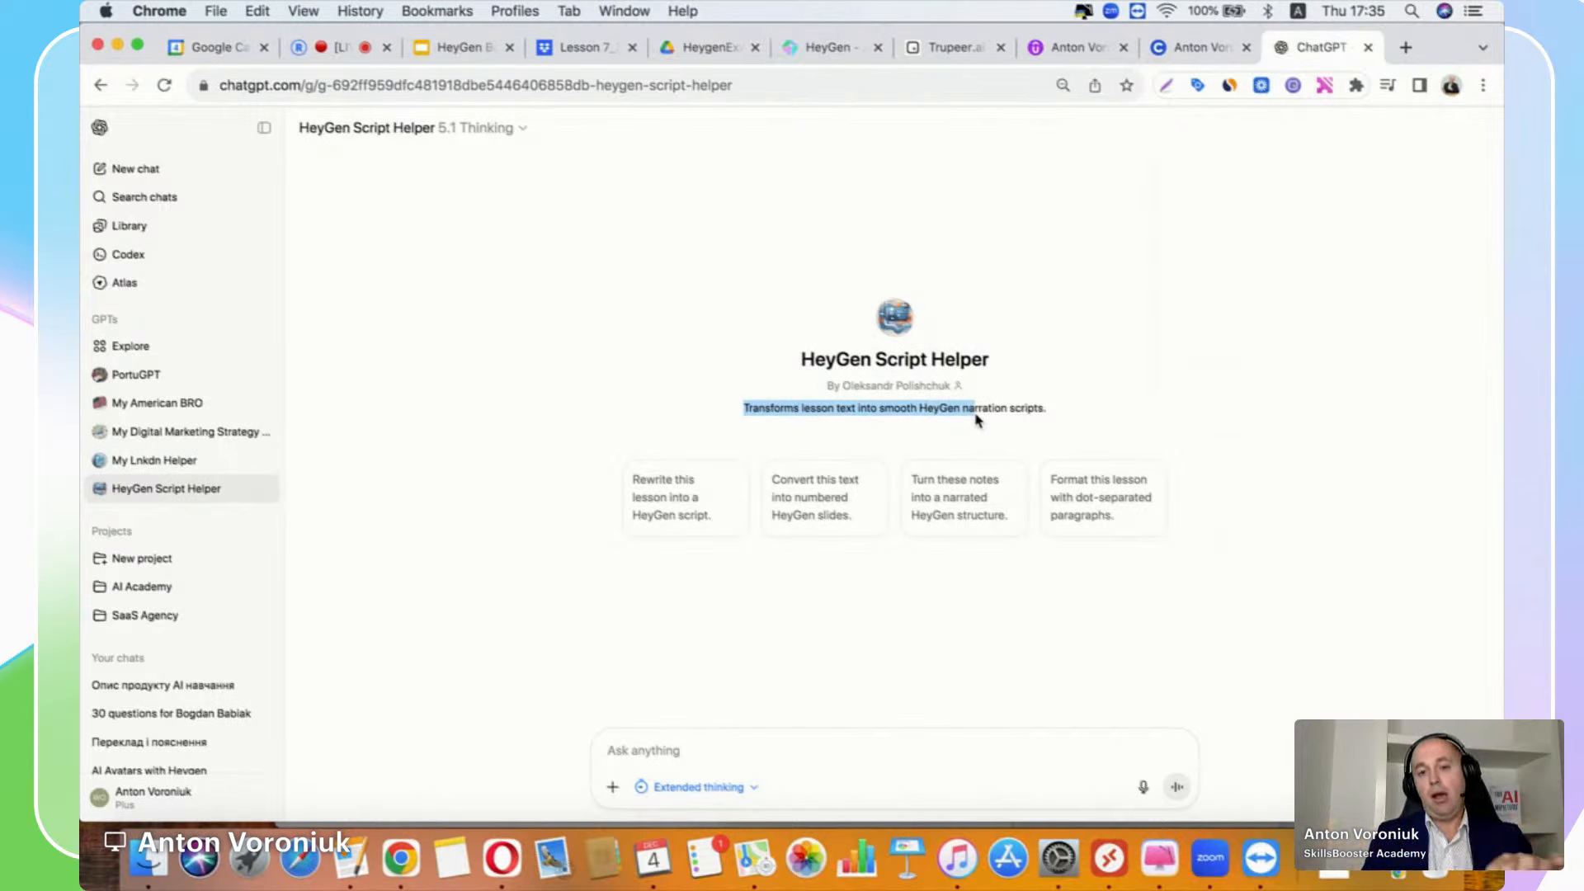
click(741, 413)
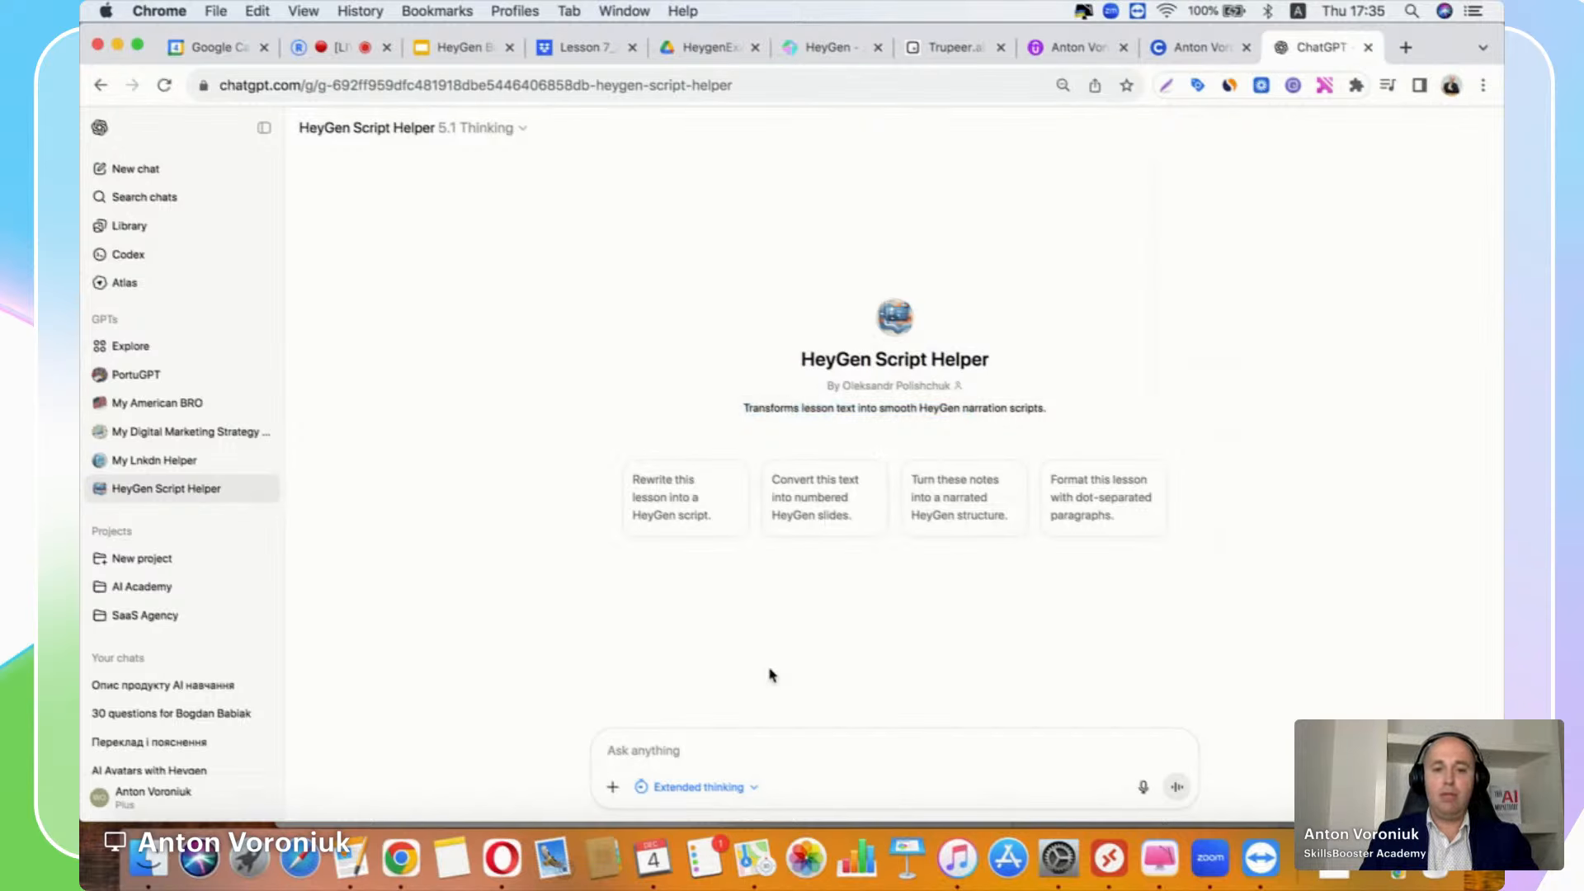
Step: Submit the prompt "Role of AI Avatars in Marketing" and request the answer immediately without extended thinking
click(678, 755)
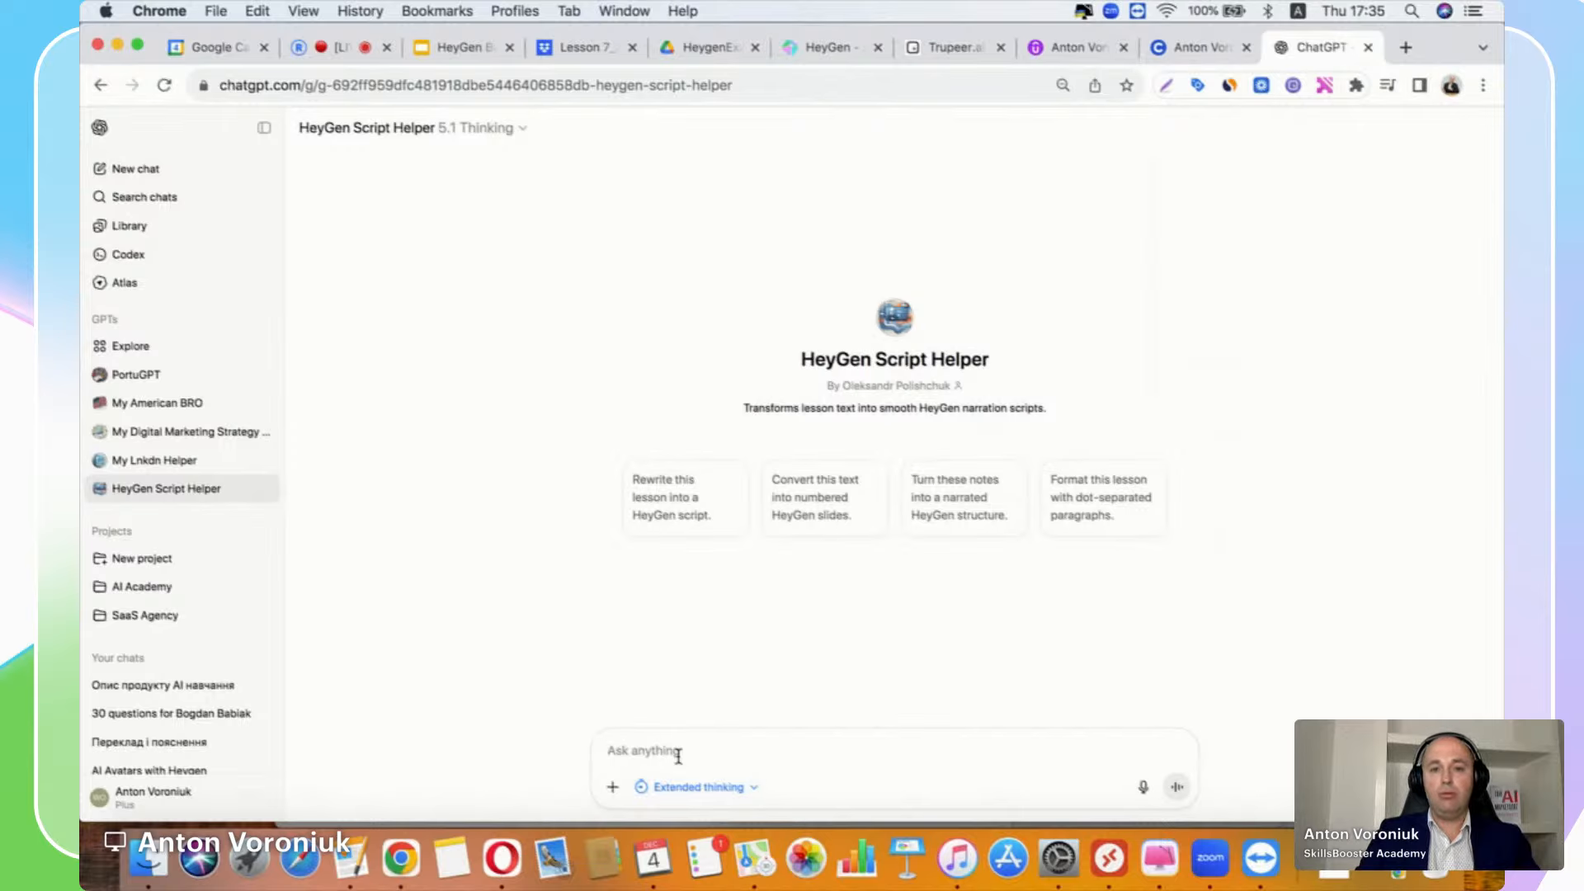
text(R)
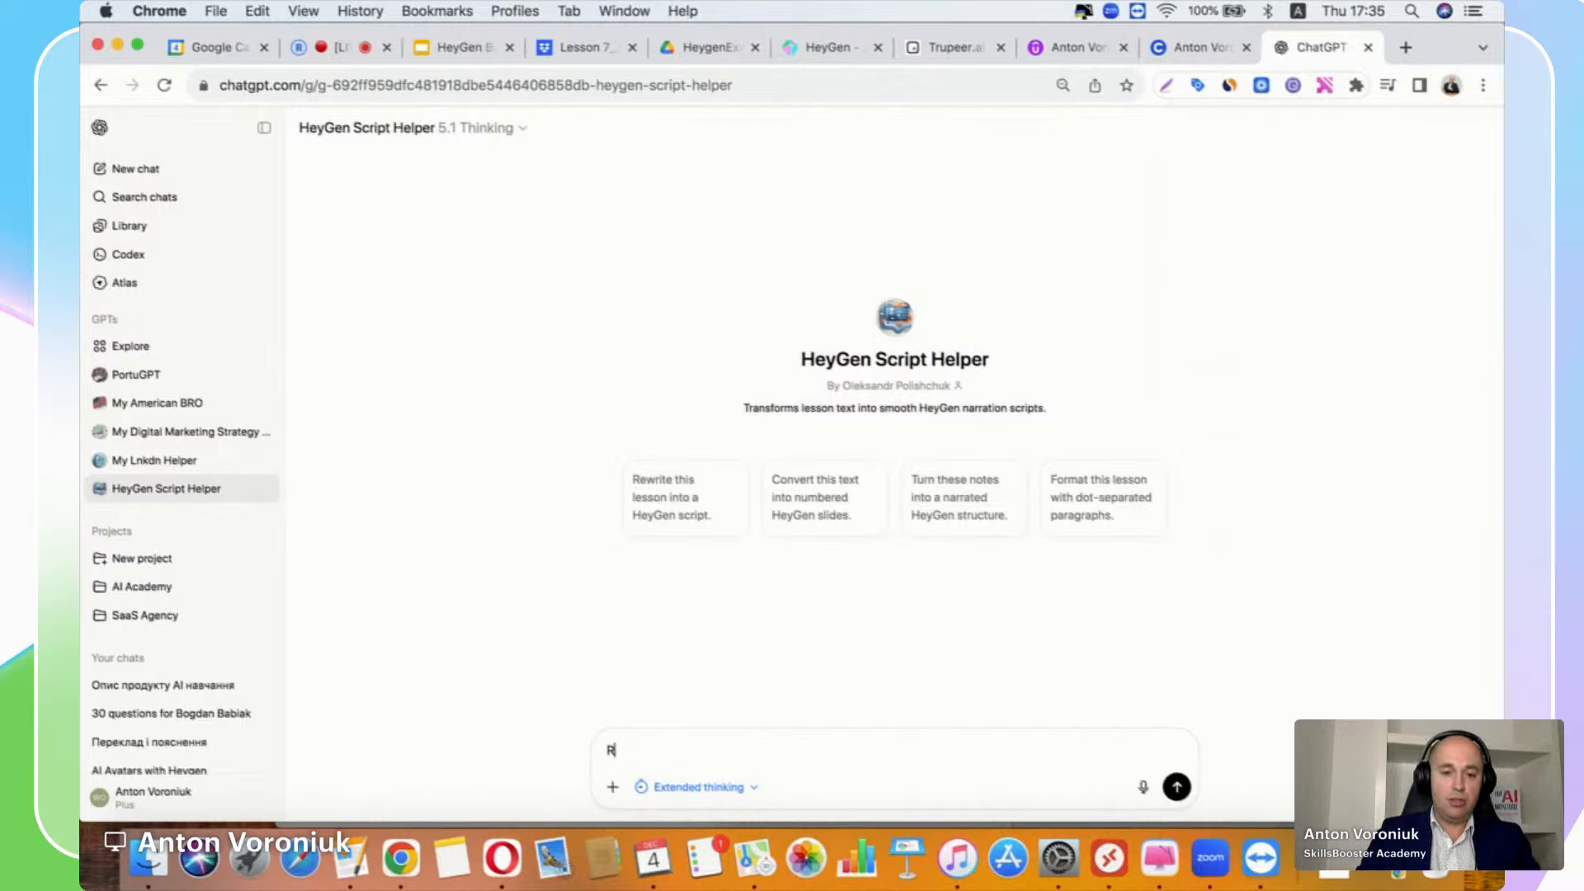
text(ole of AI Ava)
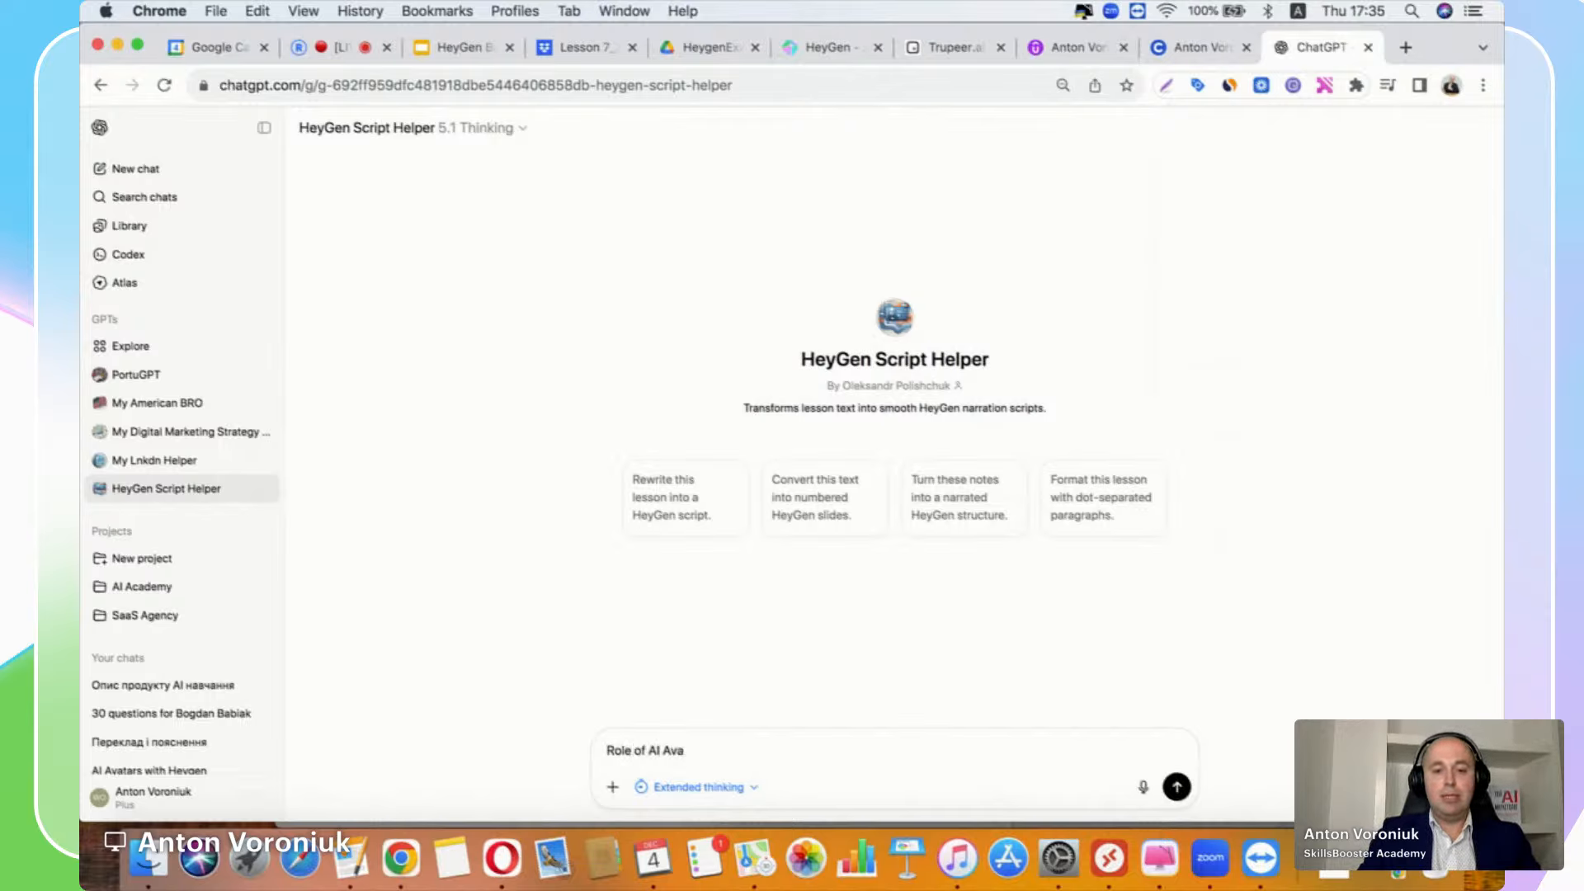
text(tars i)
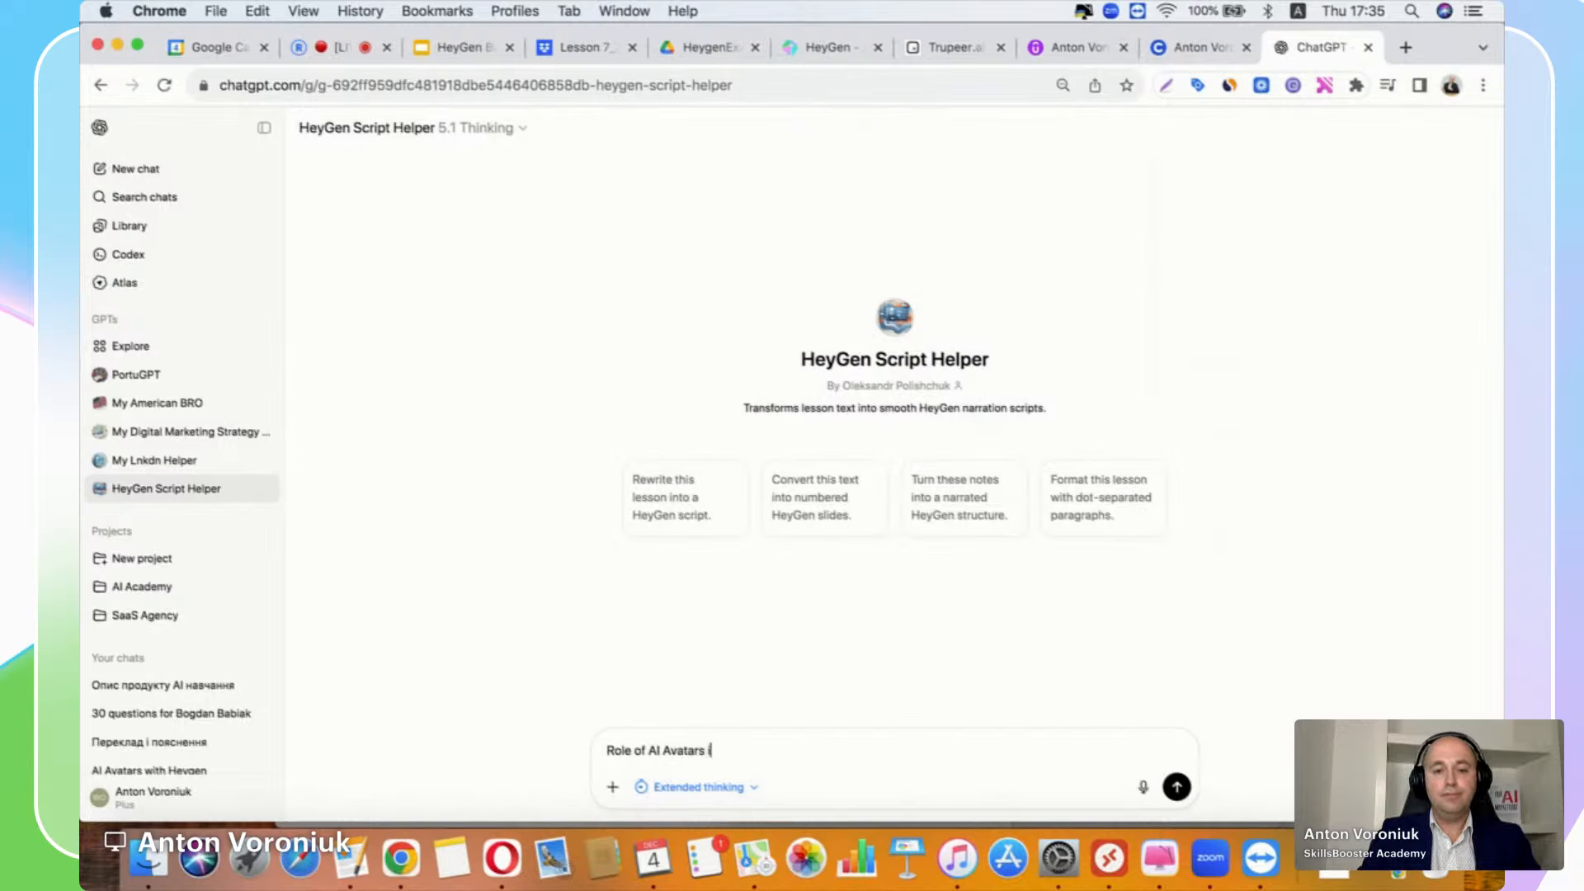
text(n Marketi)
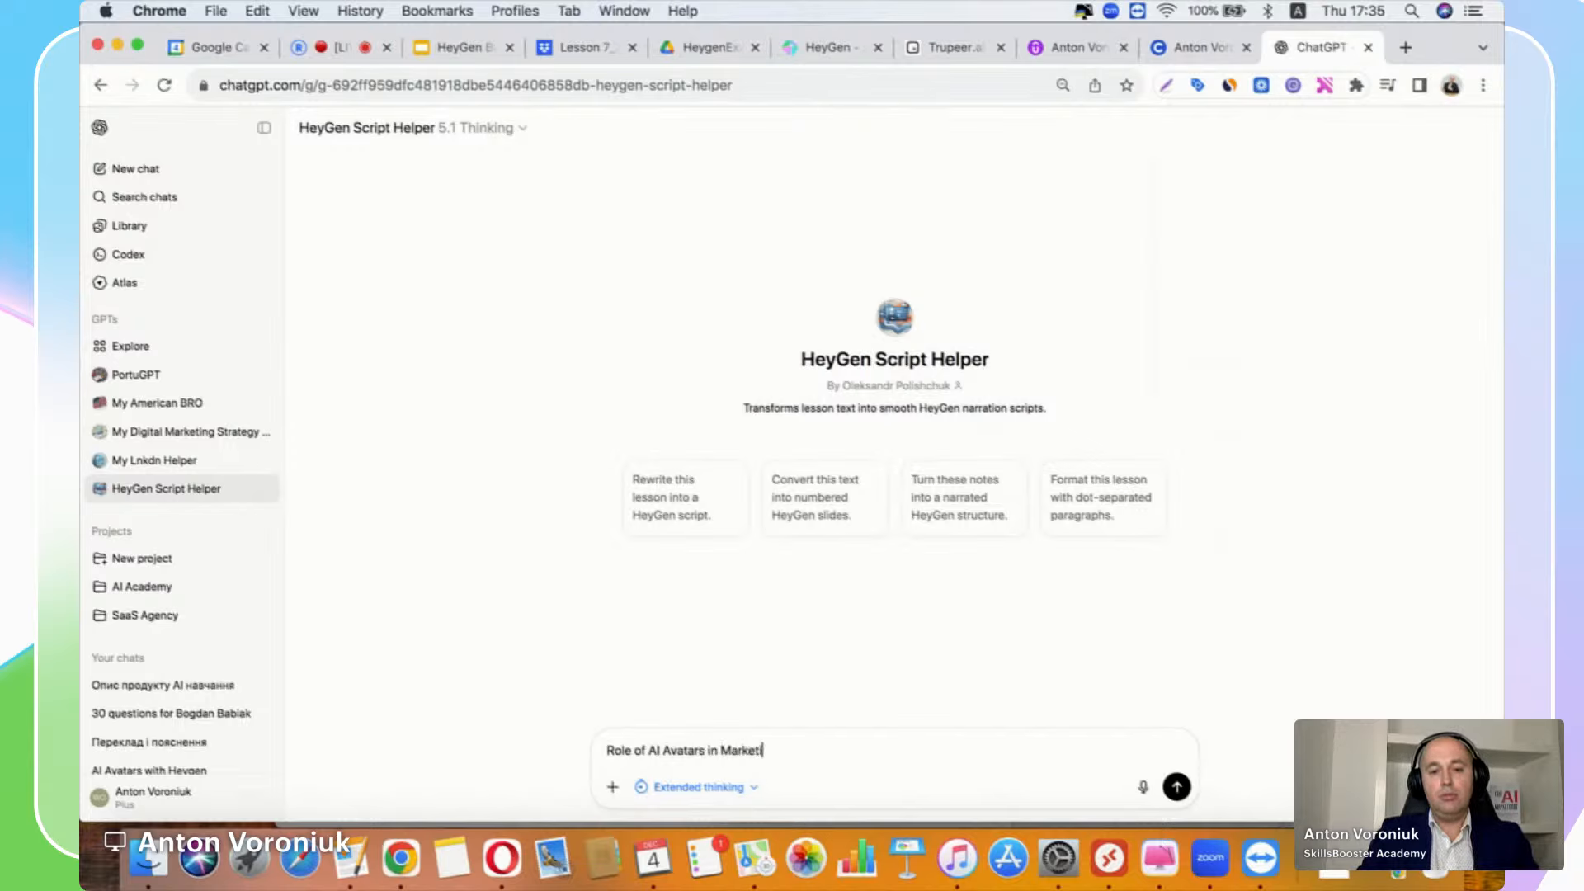
text(ng)
key(Return)
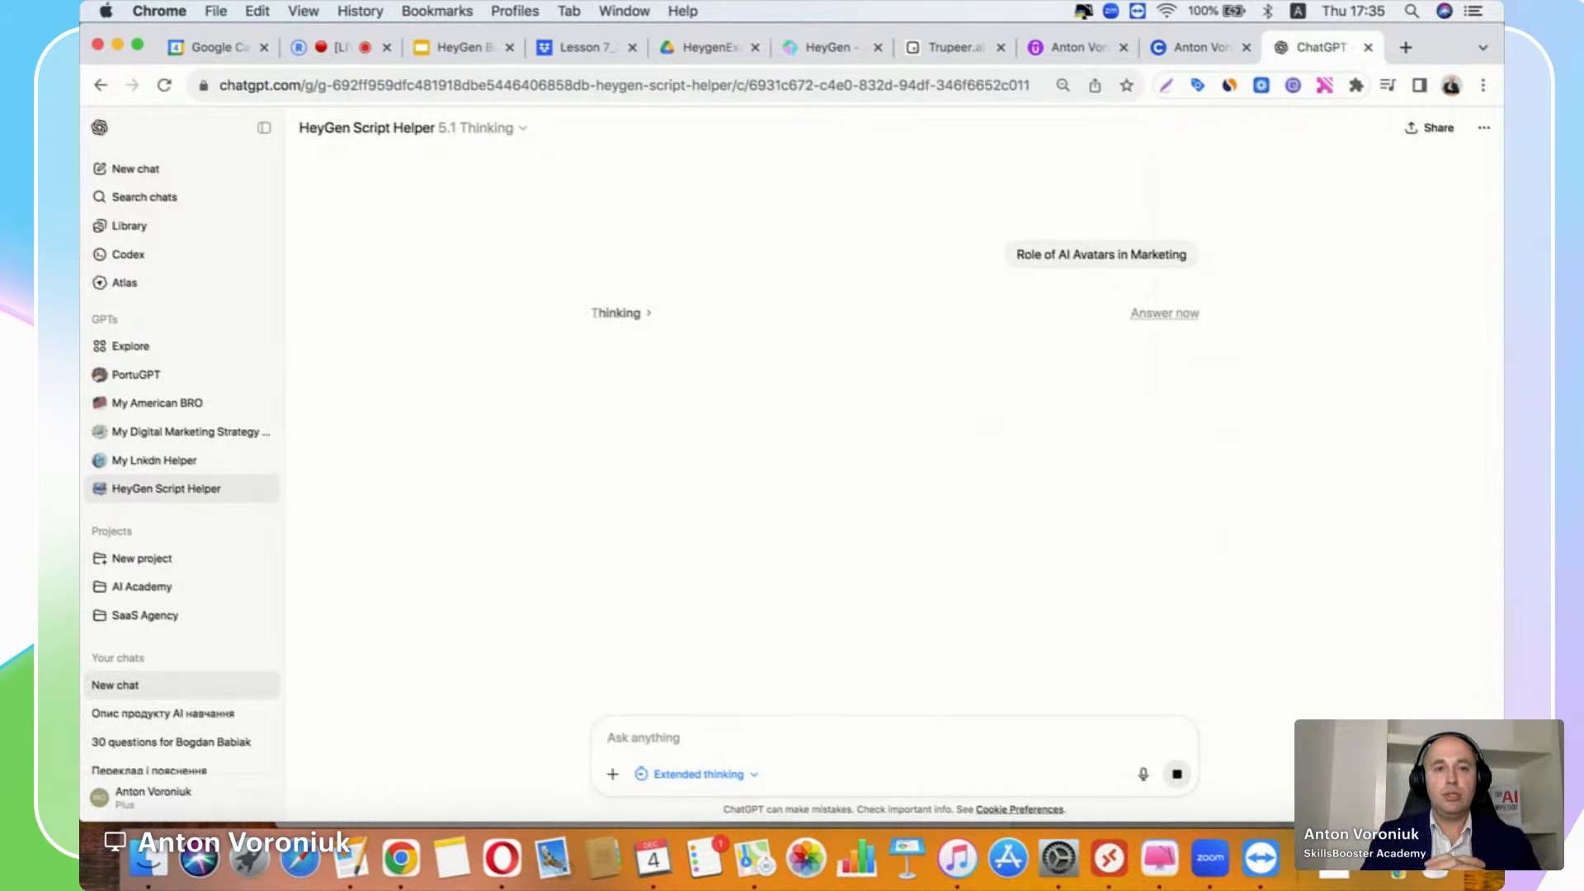
click(1170, 316)
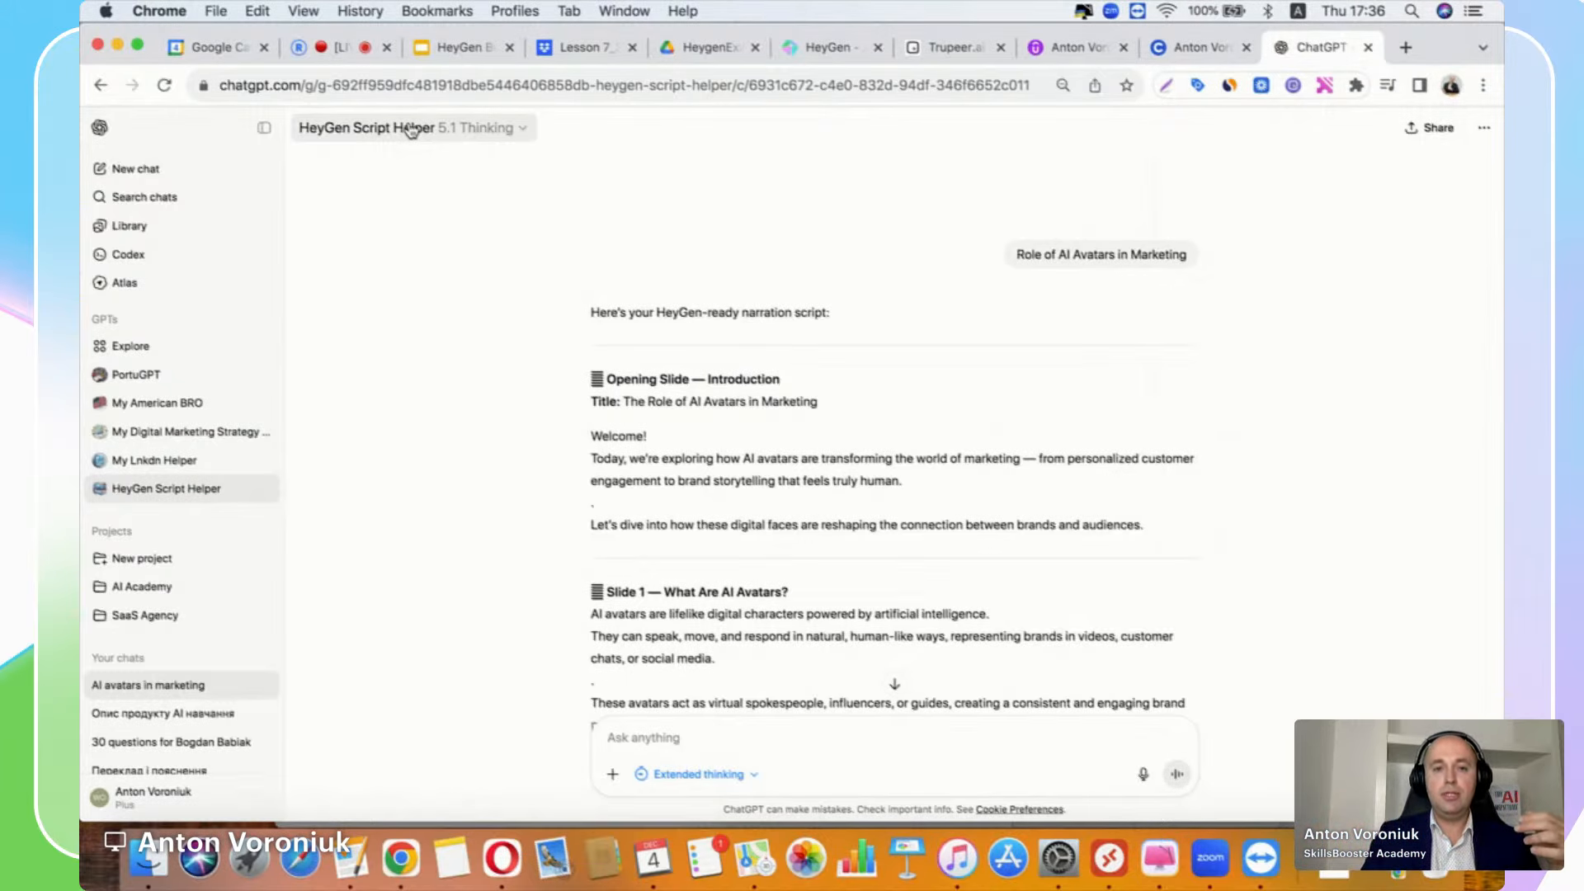
Step: Review the generated narration script slide by slide, starting from the opening slide
scroll(741, 458, down, 2)
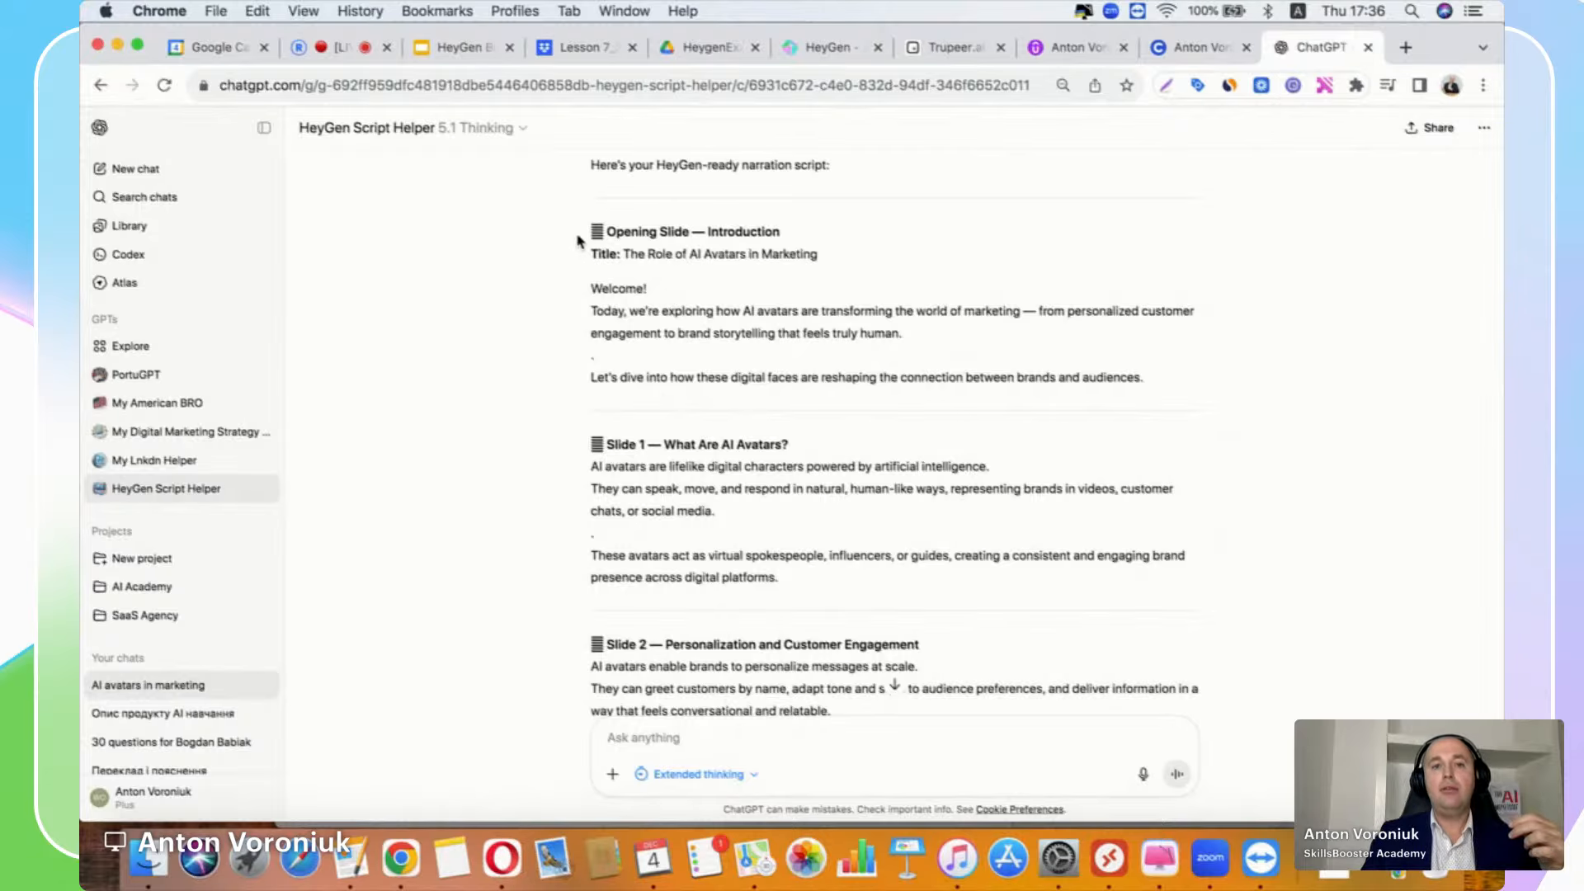
drag(599, 245, 1115, 377)
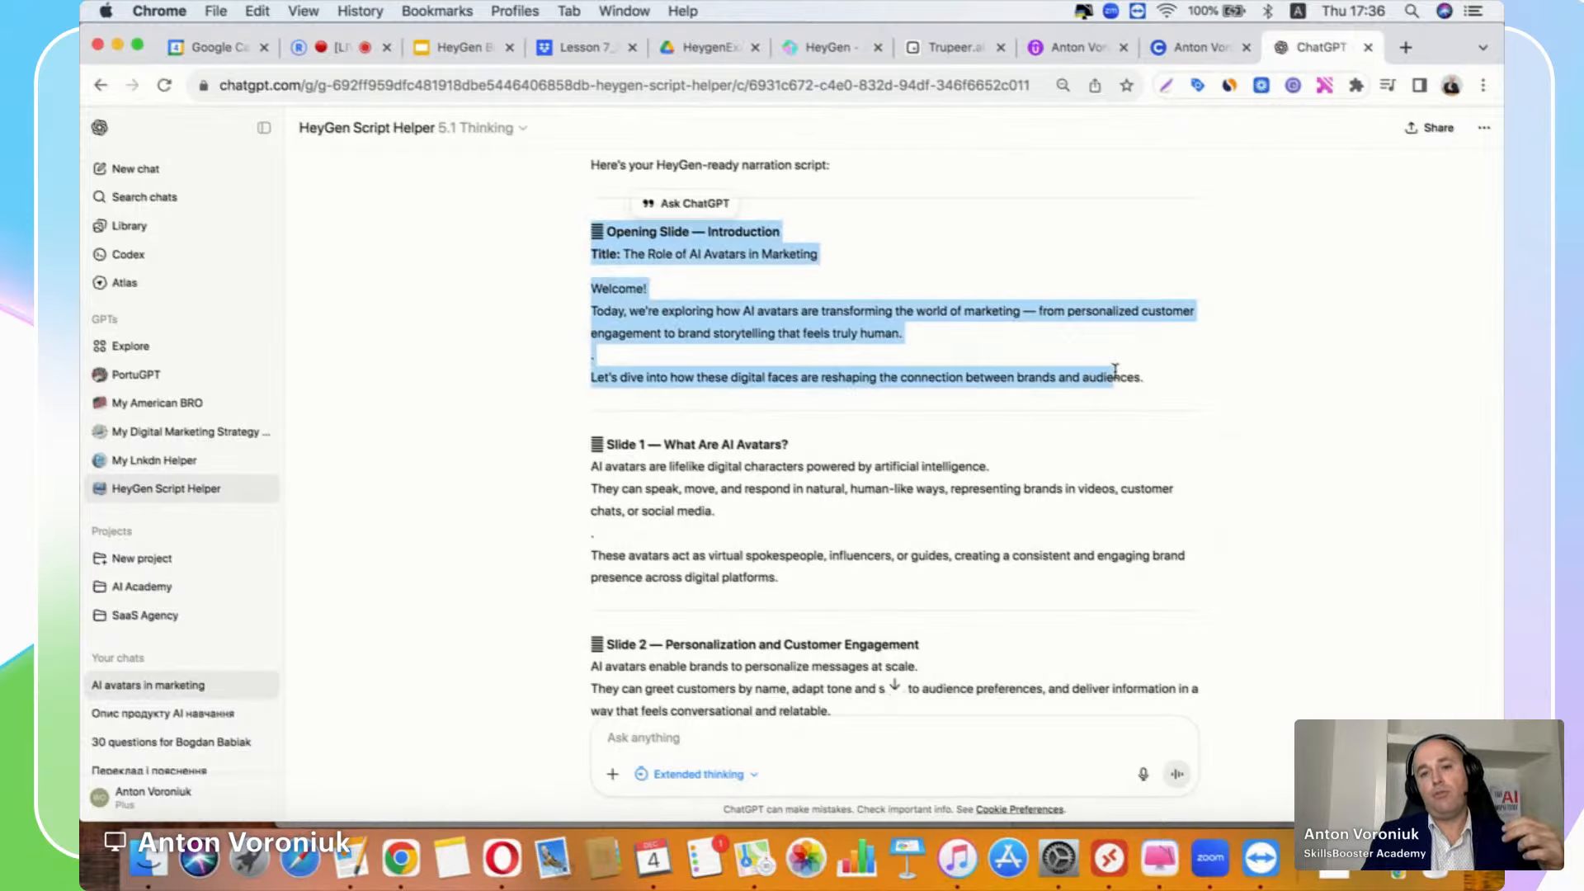
scroll(1115, 377, down, 2)
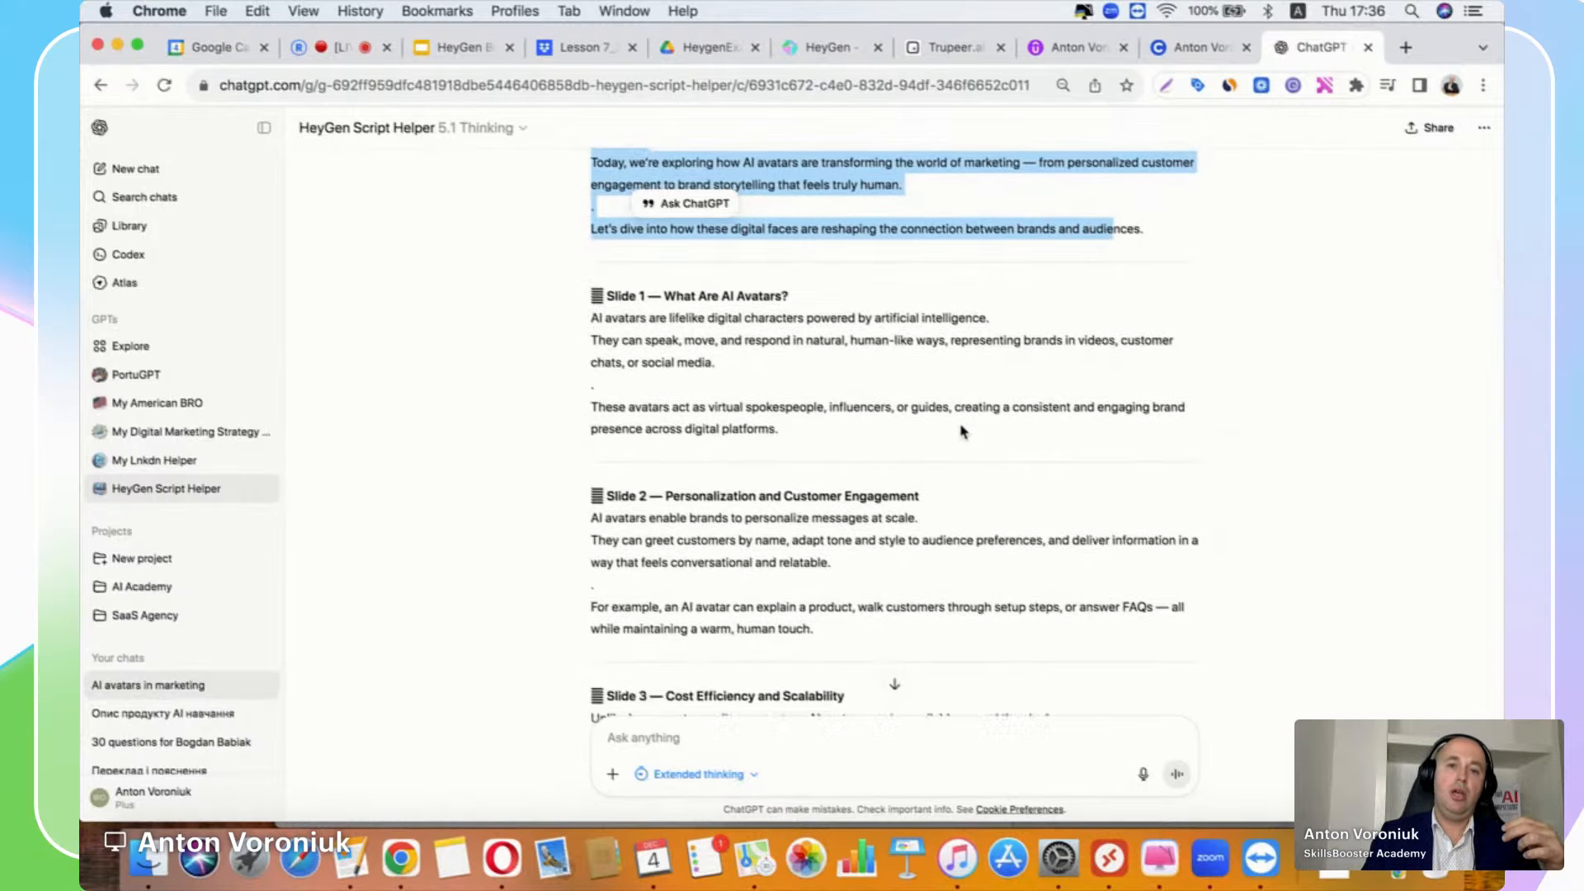
scroll(962, 430, down, 4)
scroll(962, 430, up, 5)
scroll(962, 431, up, 3)
click(681, 432)
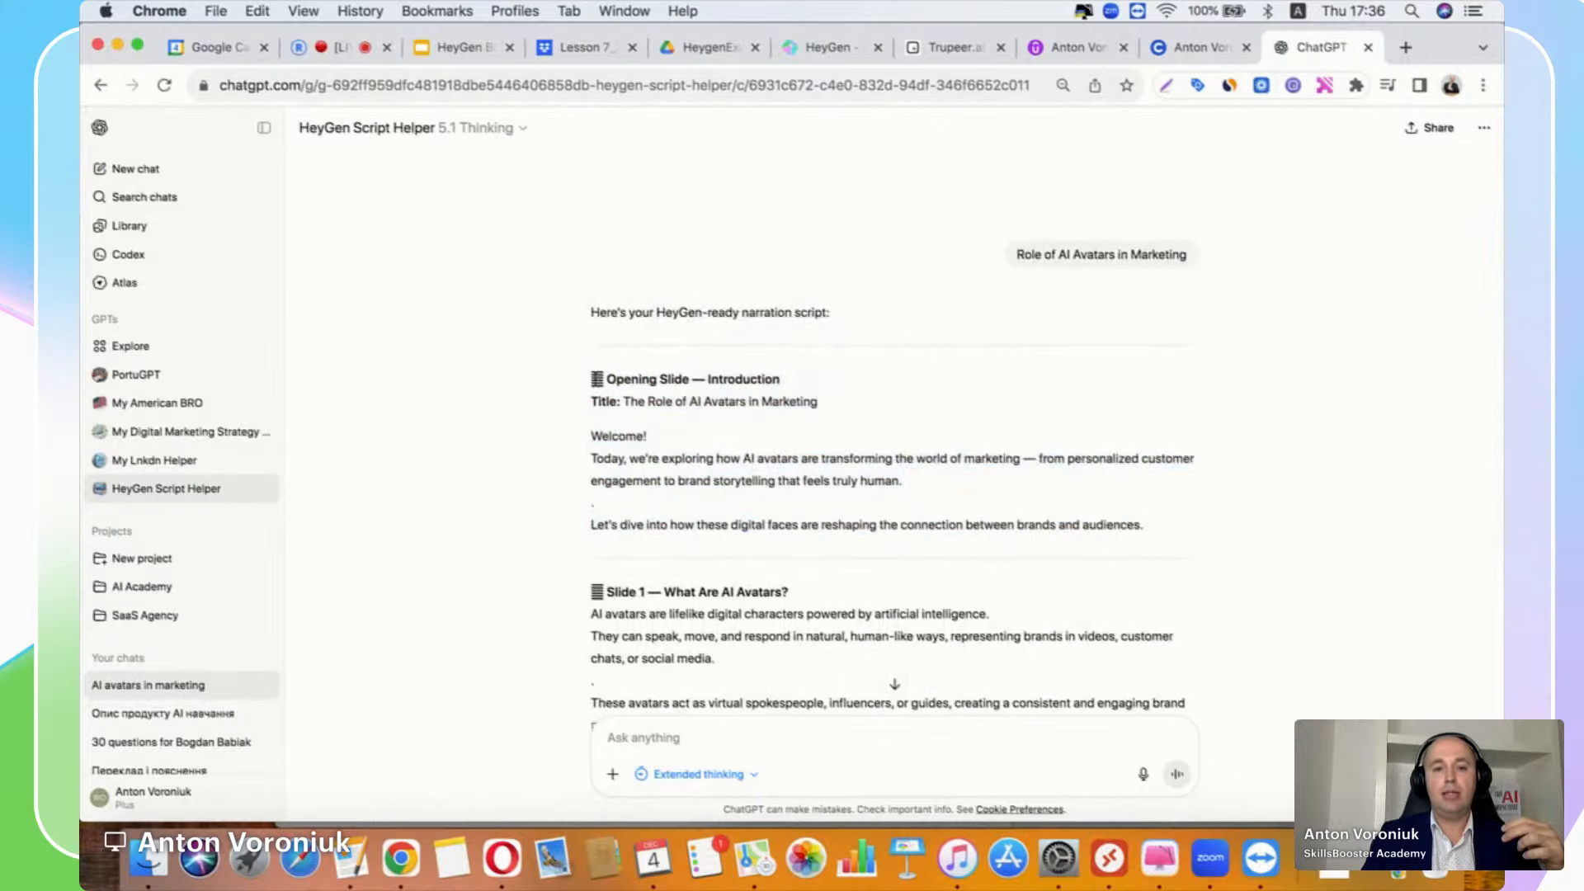
Step: Copy the narration script from the opening slide through the closing slide, and open Gamma in a new browser tab
drag(593, 372, 1149, 481)
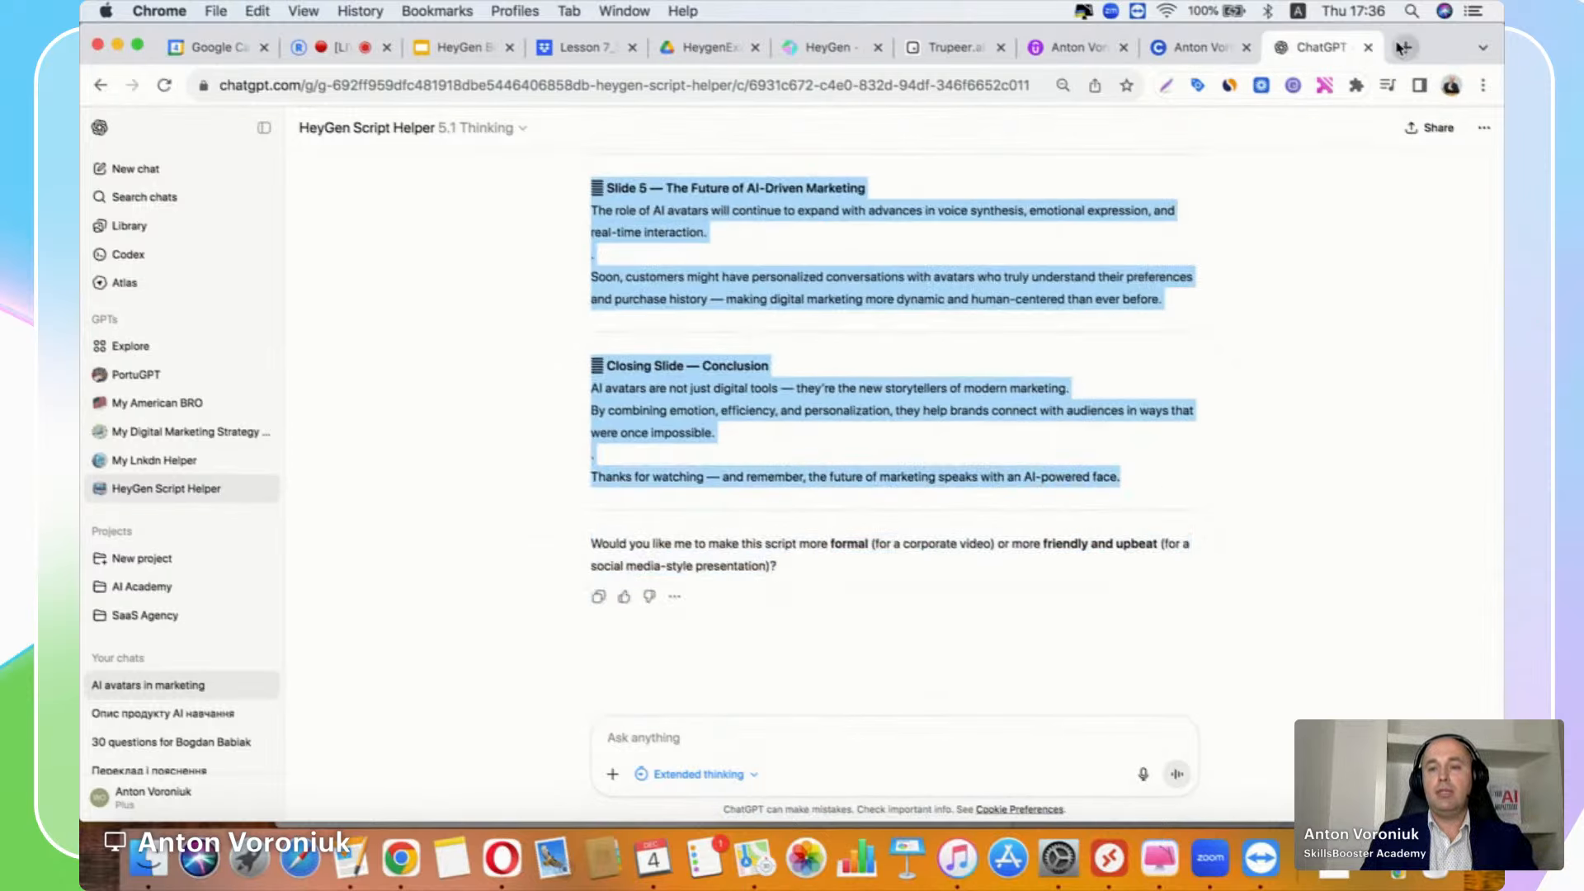
click(1406, 47)
text(ch)
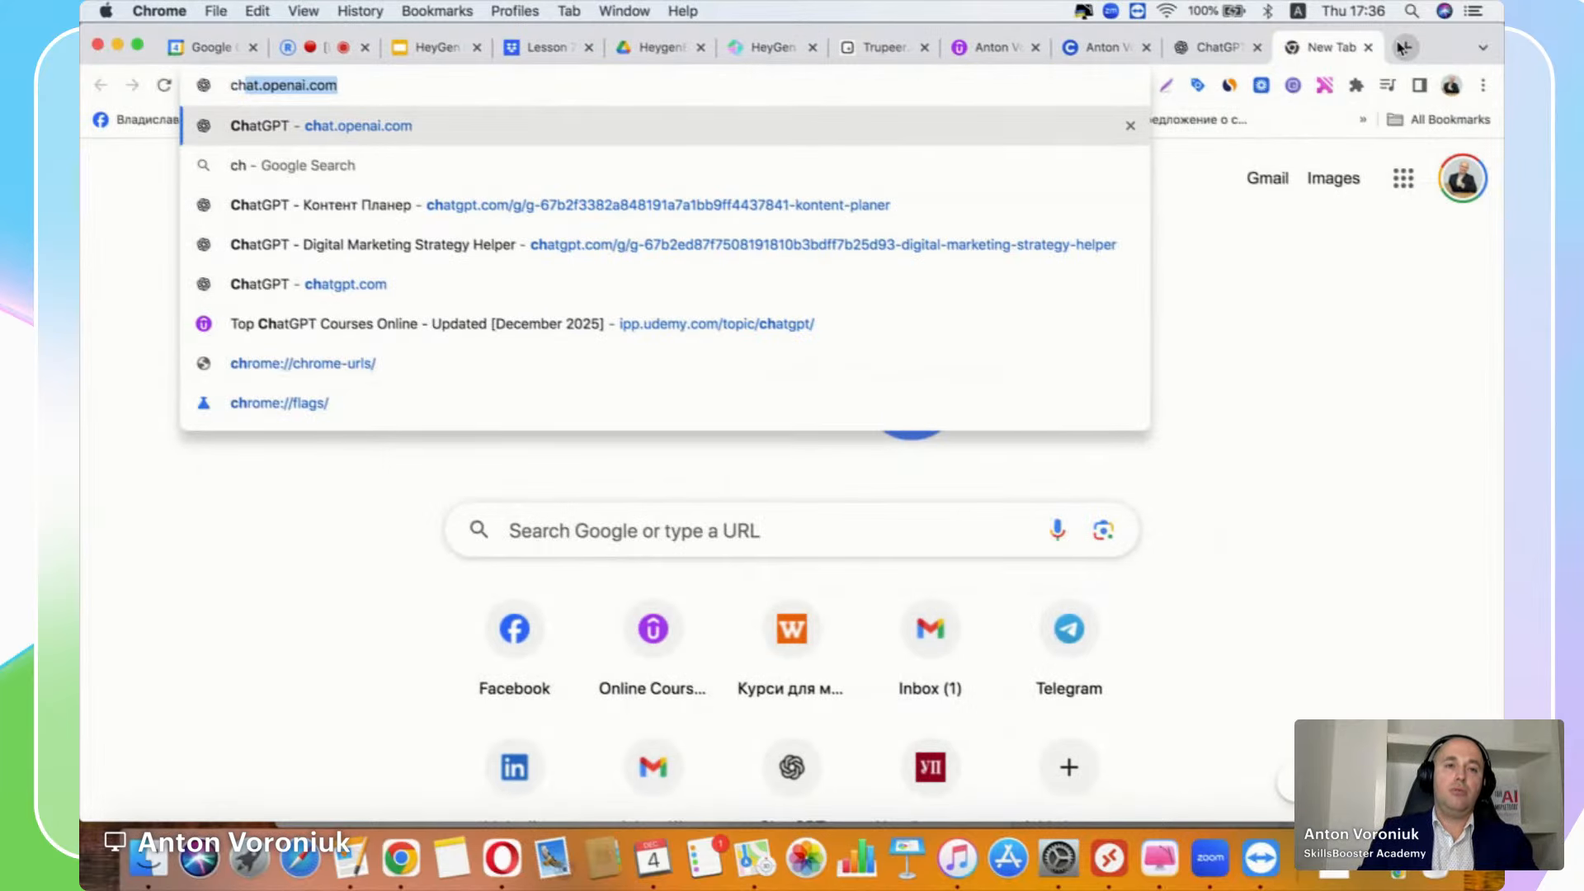
key(BackSpace)
key(BackSpace)
key(BackSpace)
text(ga)
key(Return)
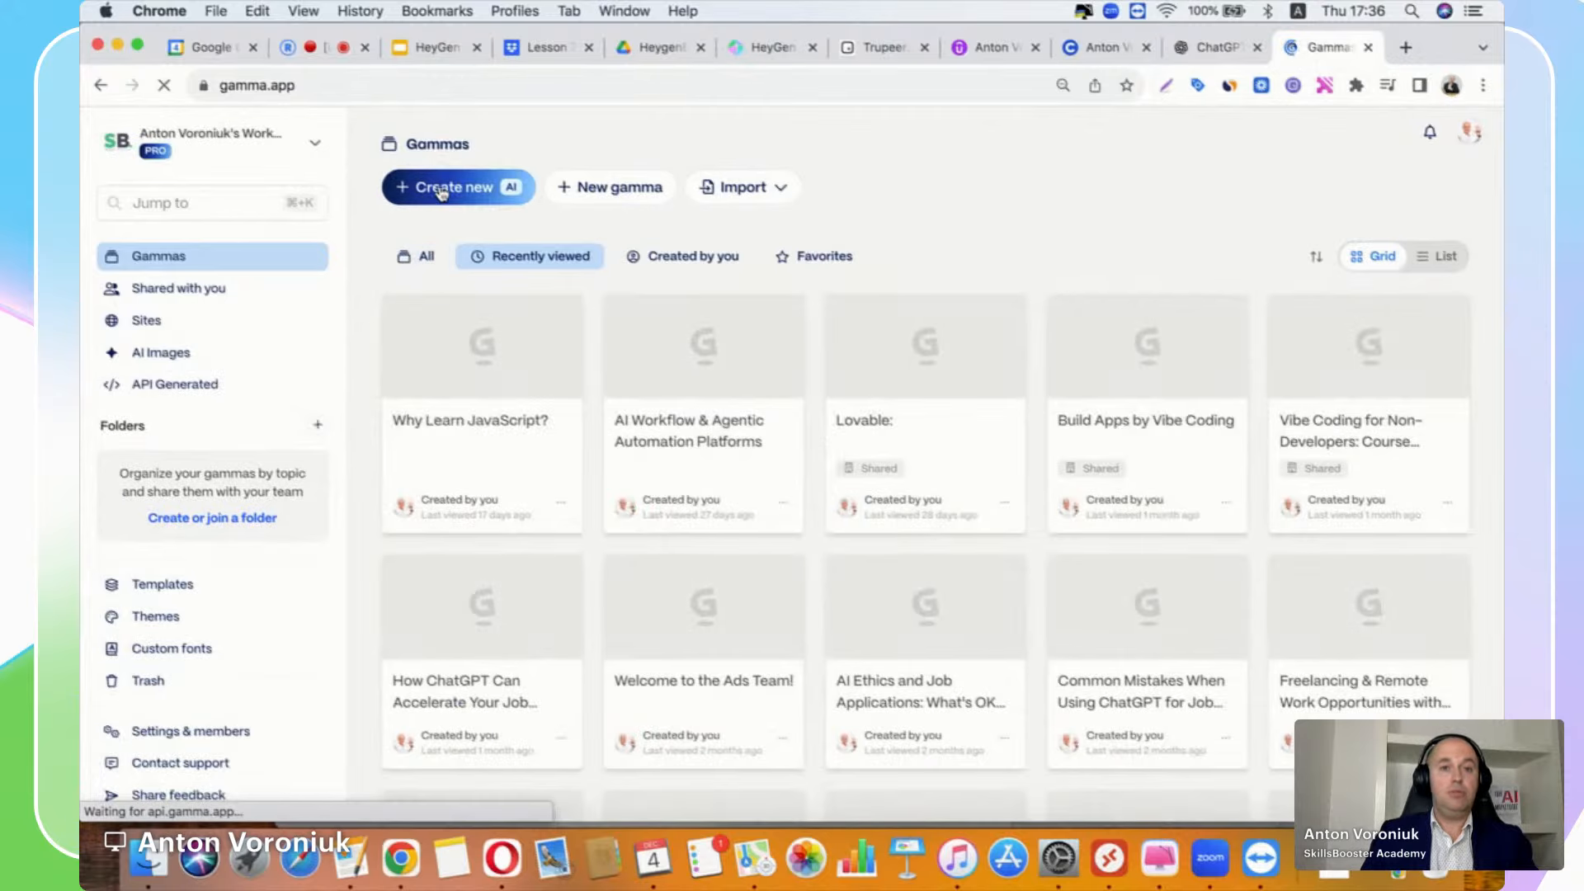
Step: Start a new AI presentation from pasted text and paste in the copied narration script
click(440, 190)
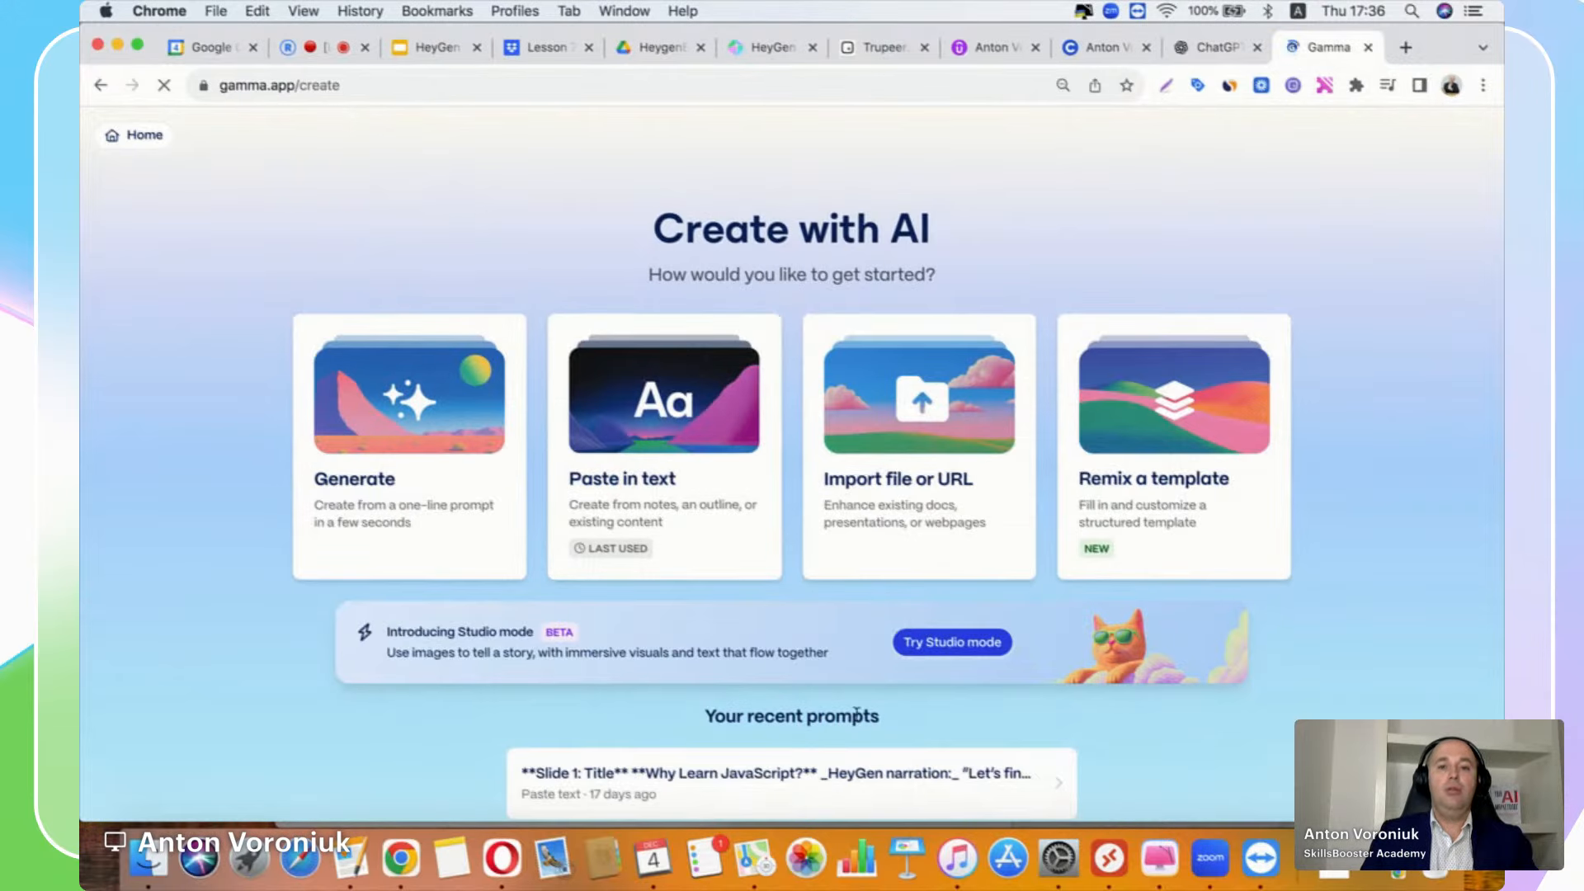
click(593, 441)
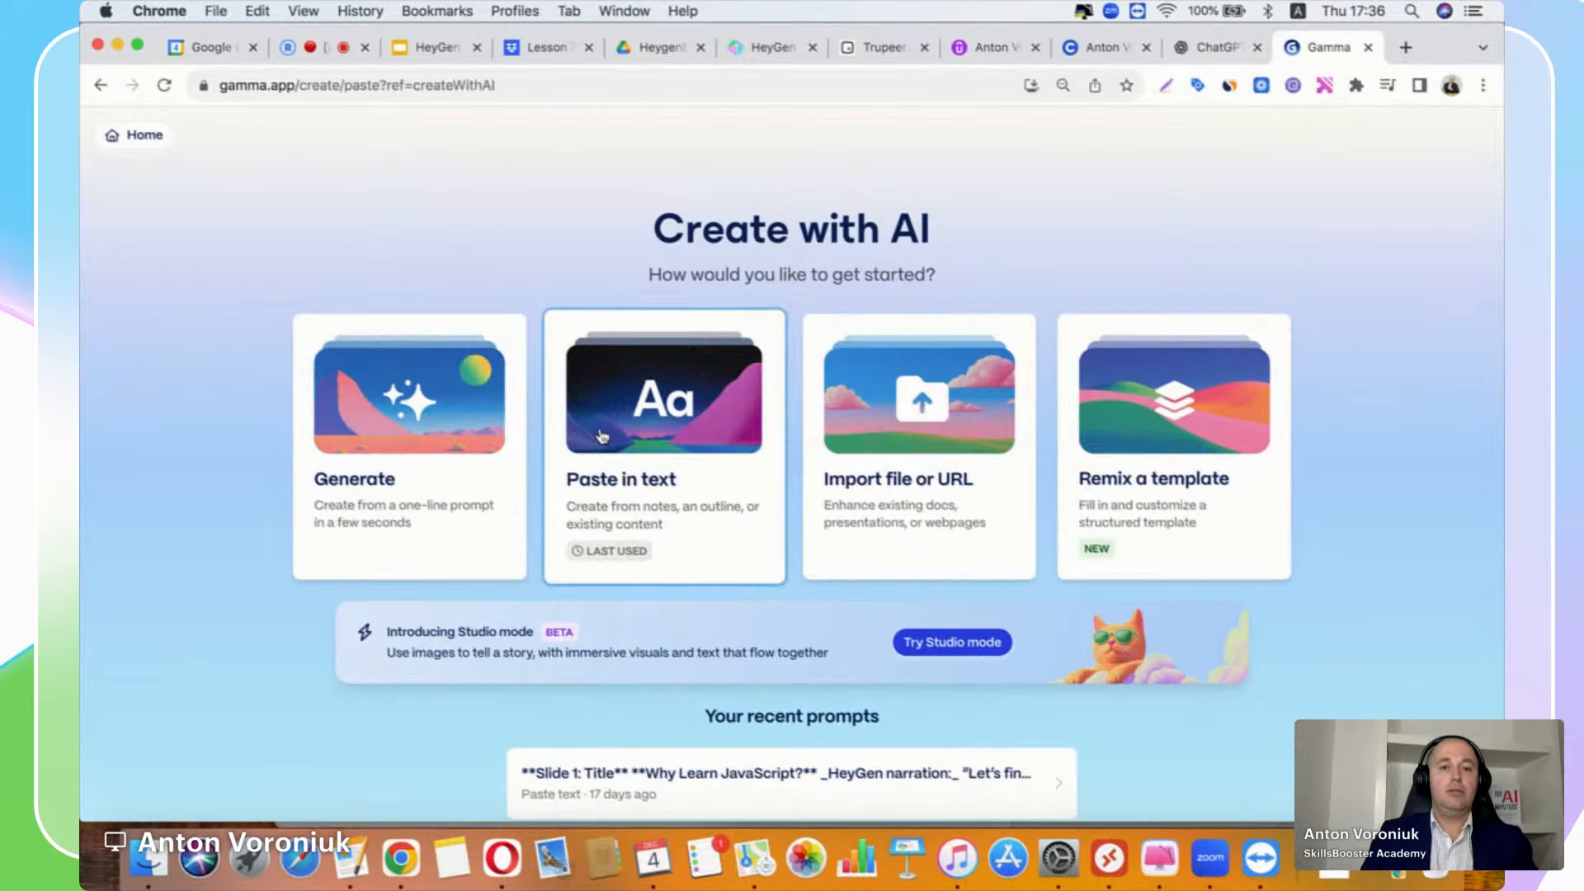
click(622, 647)
key(super+v)
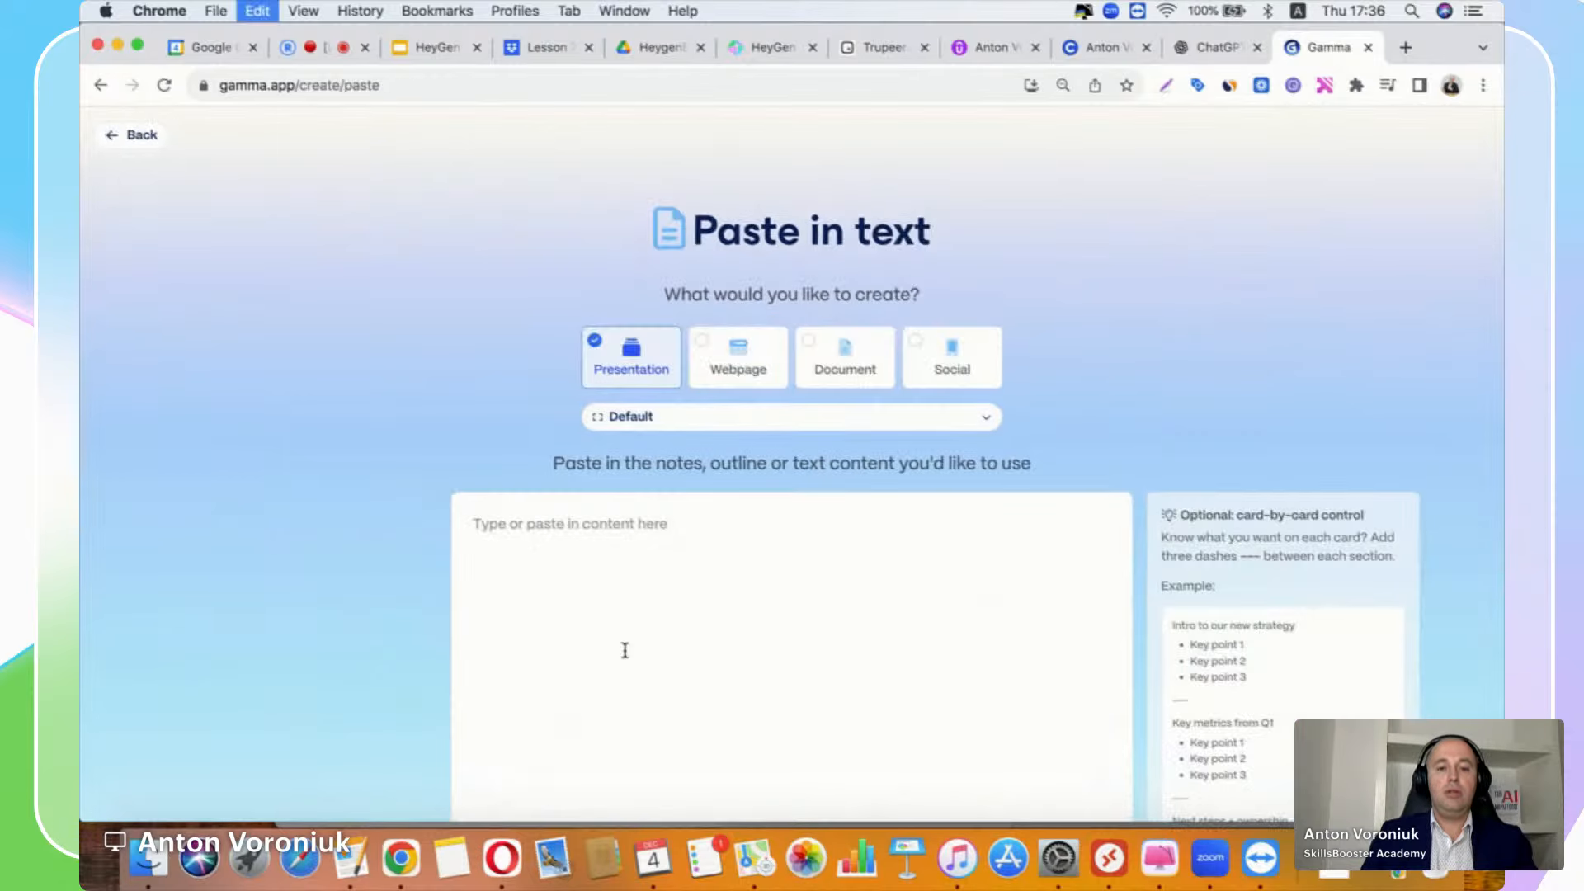
Step: Set the pasted content to "Generate from notes or an outline" and continue to the prompt editor
scroll(283, 690, down, 5)
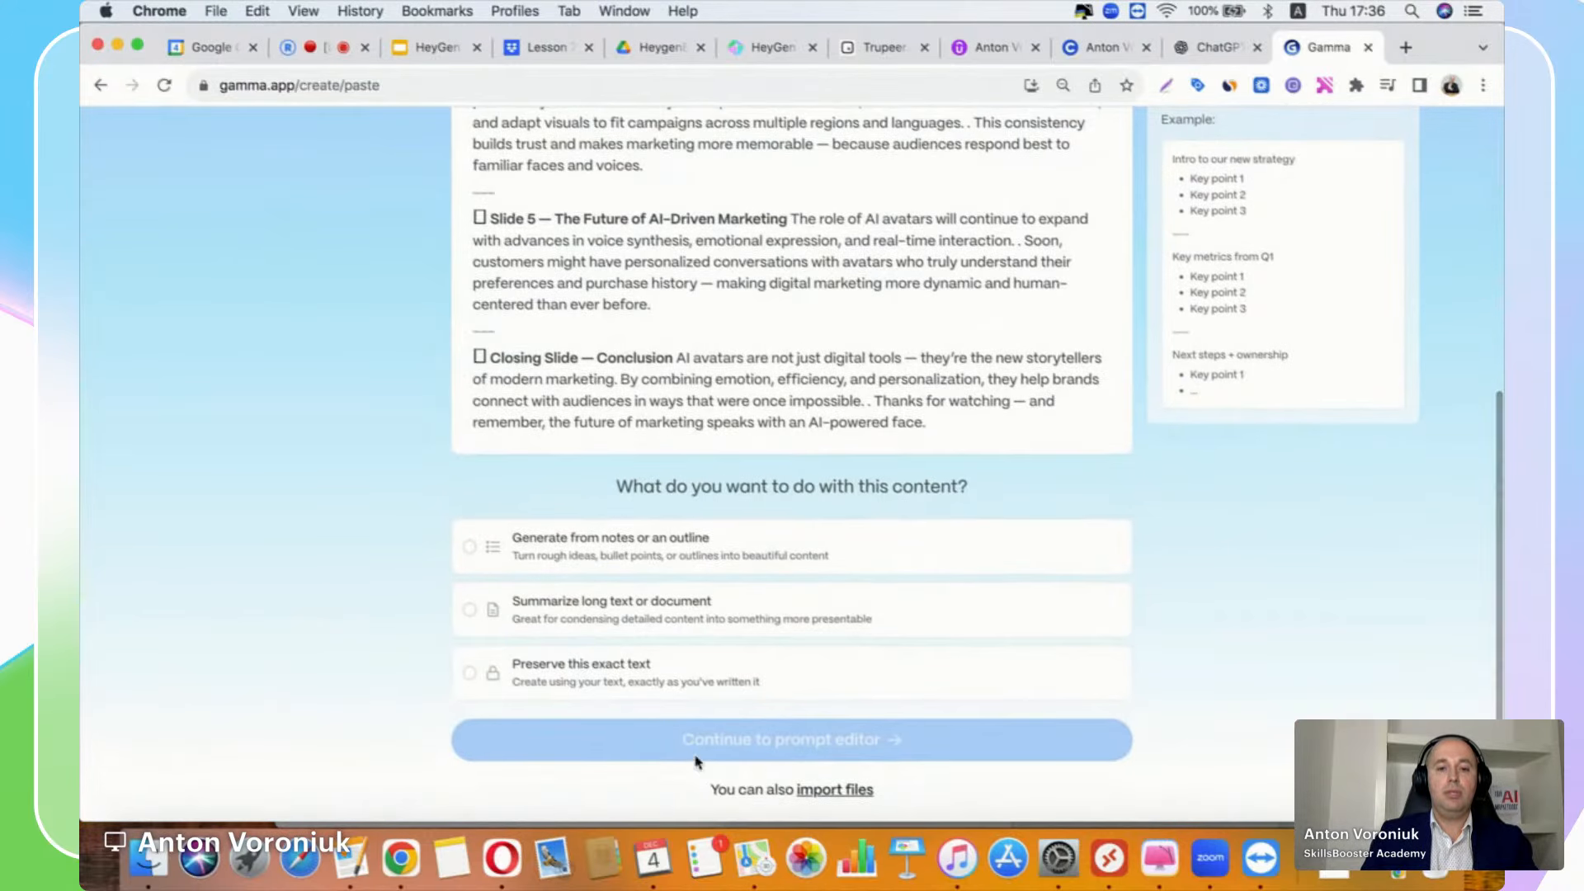
click(607, 543)
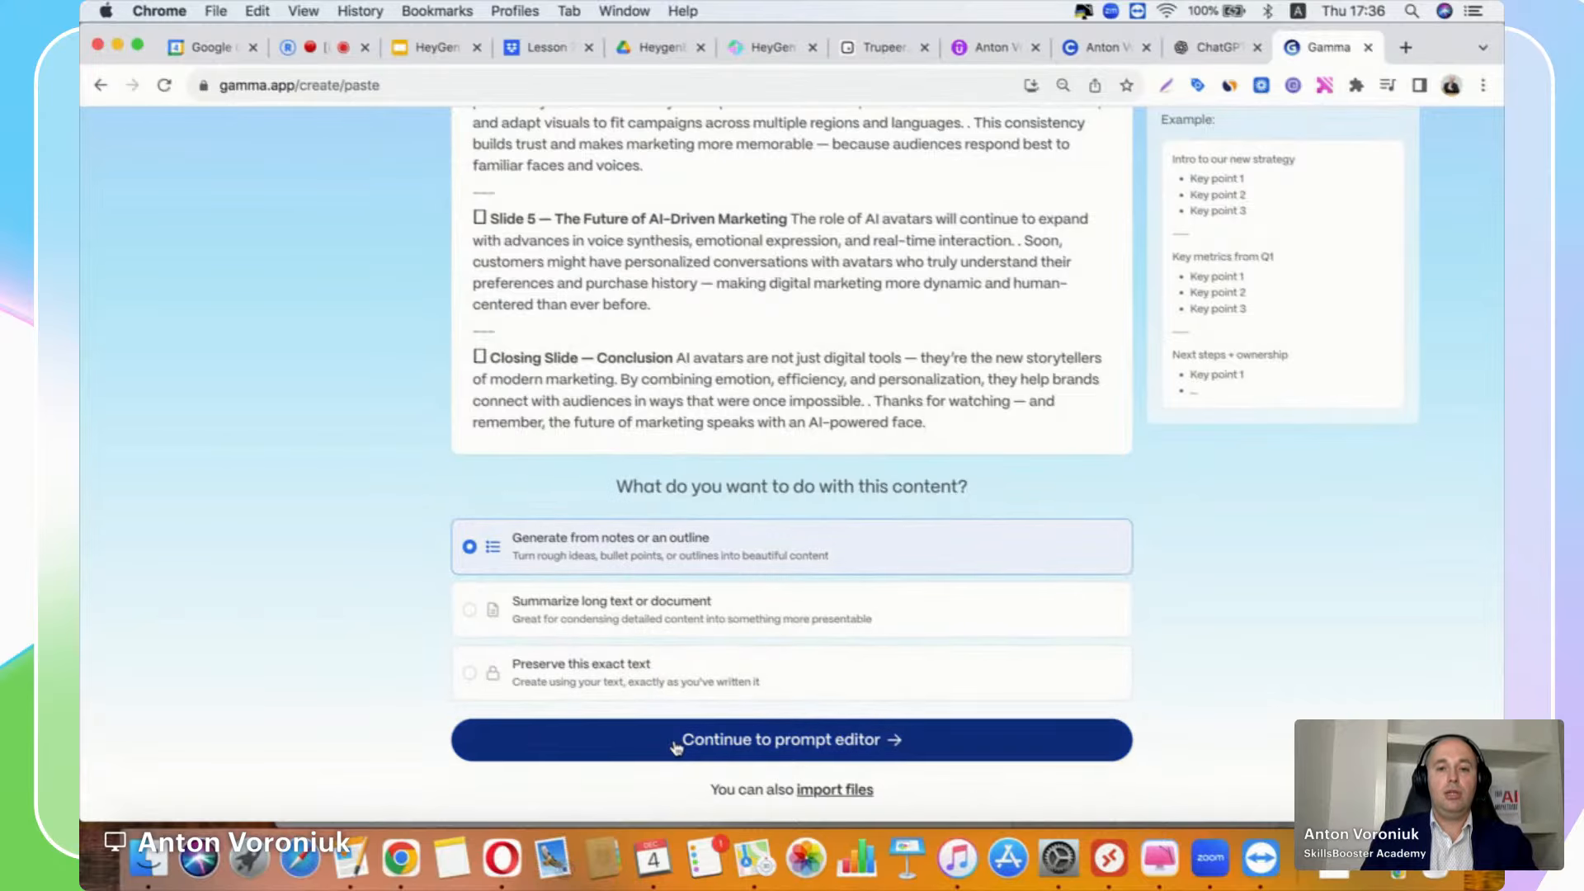
scroll(675, 736, up, 5)
scroll(676, 736, down, 5)
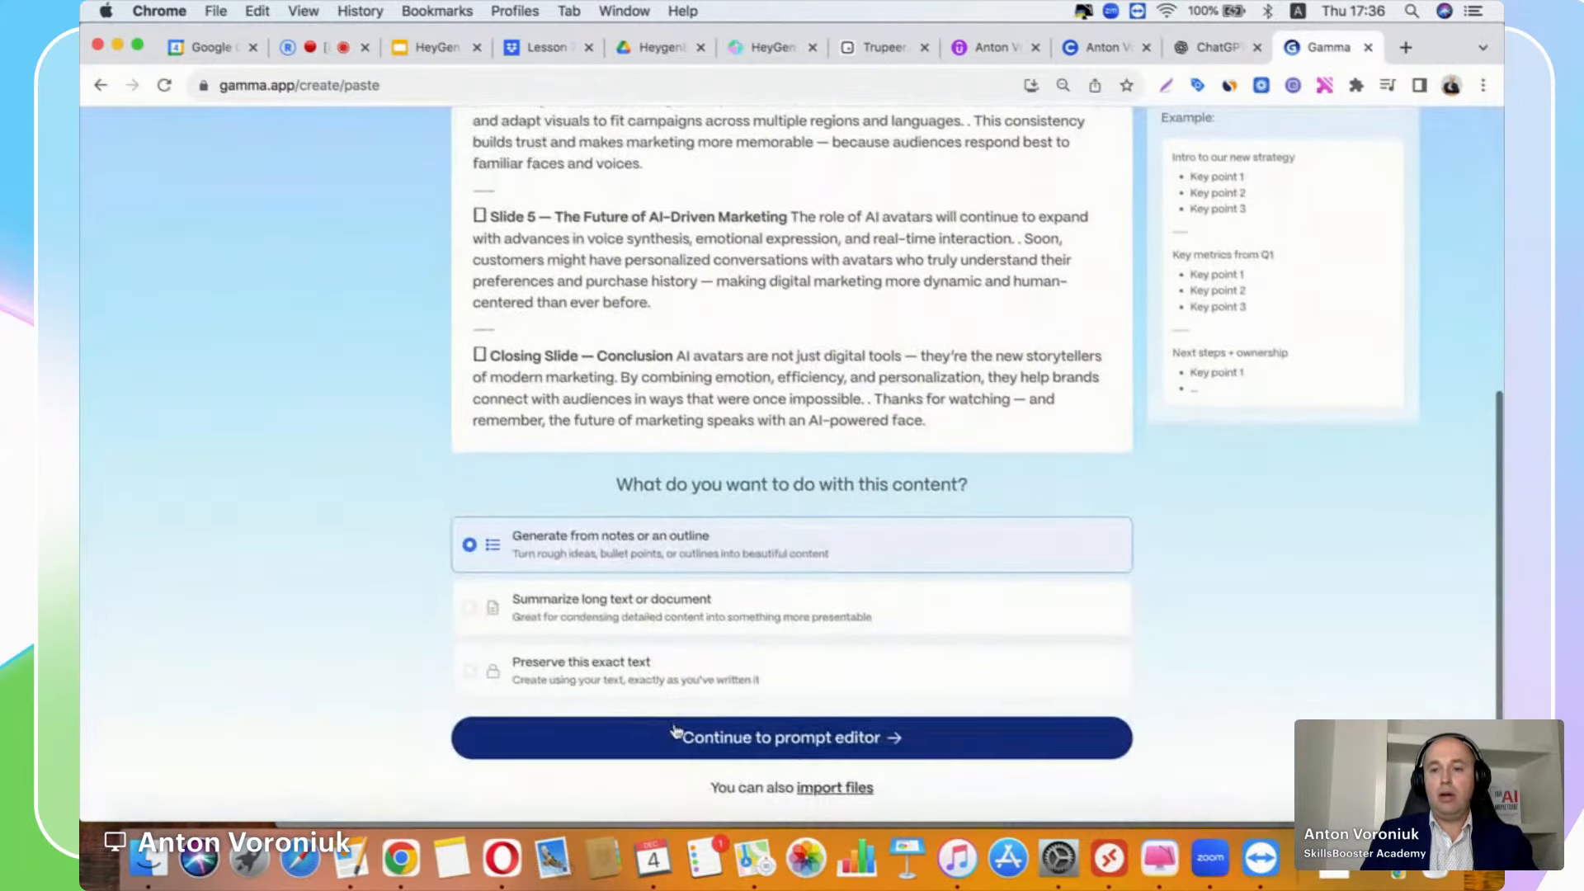
click(834, 746)
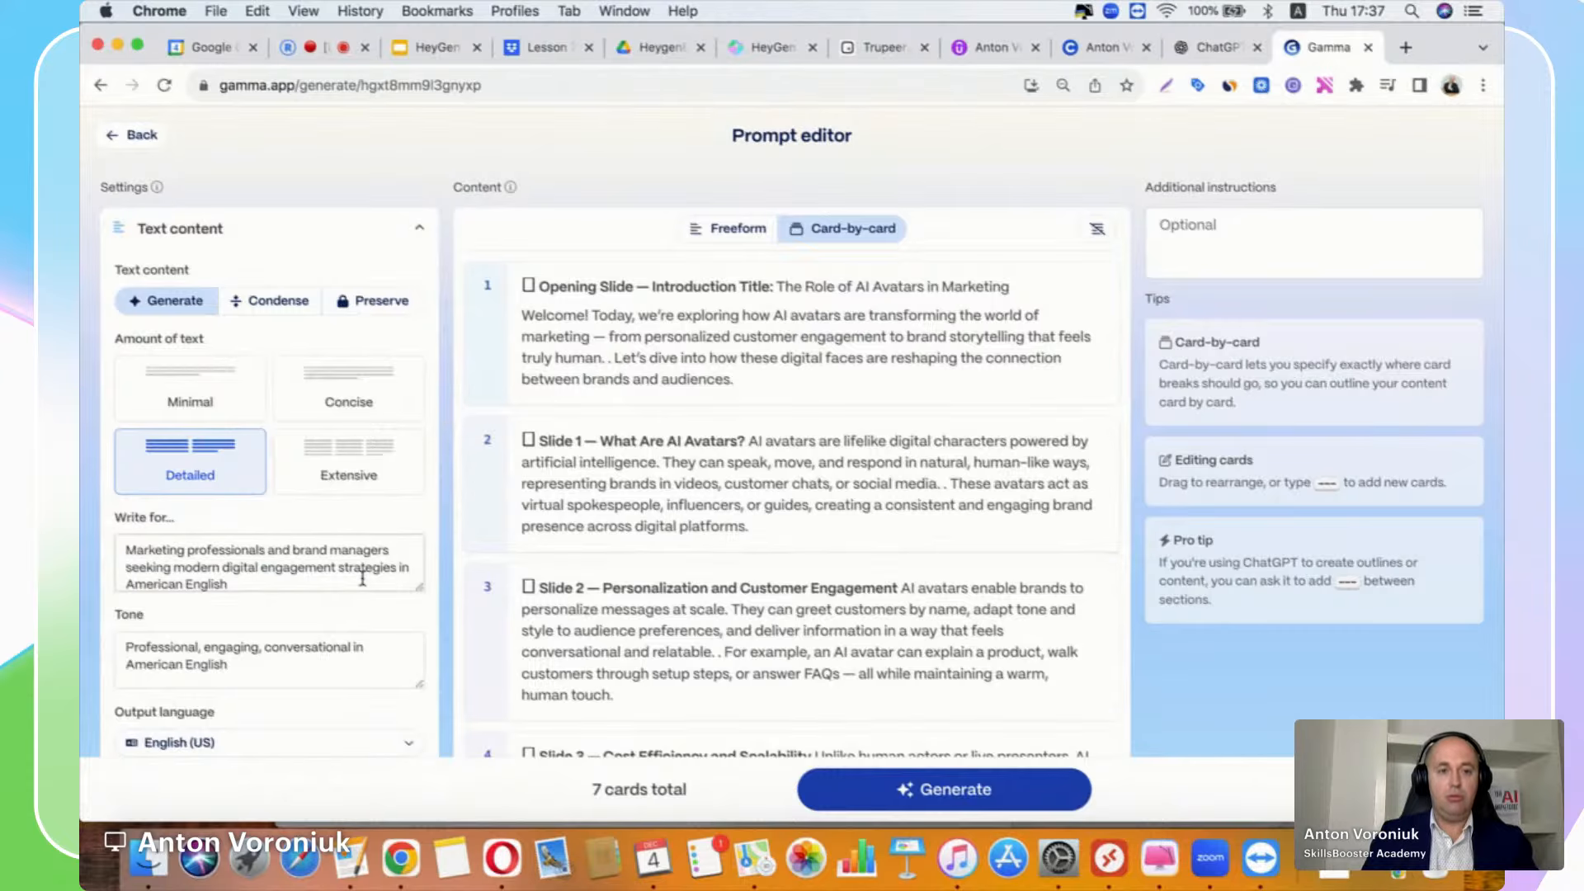
Step: Check the additional visual themes, keep the preselected imported theme, and generate the presentation
scroll(361, 576, down, 5)
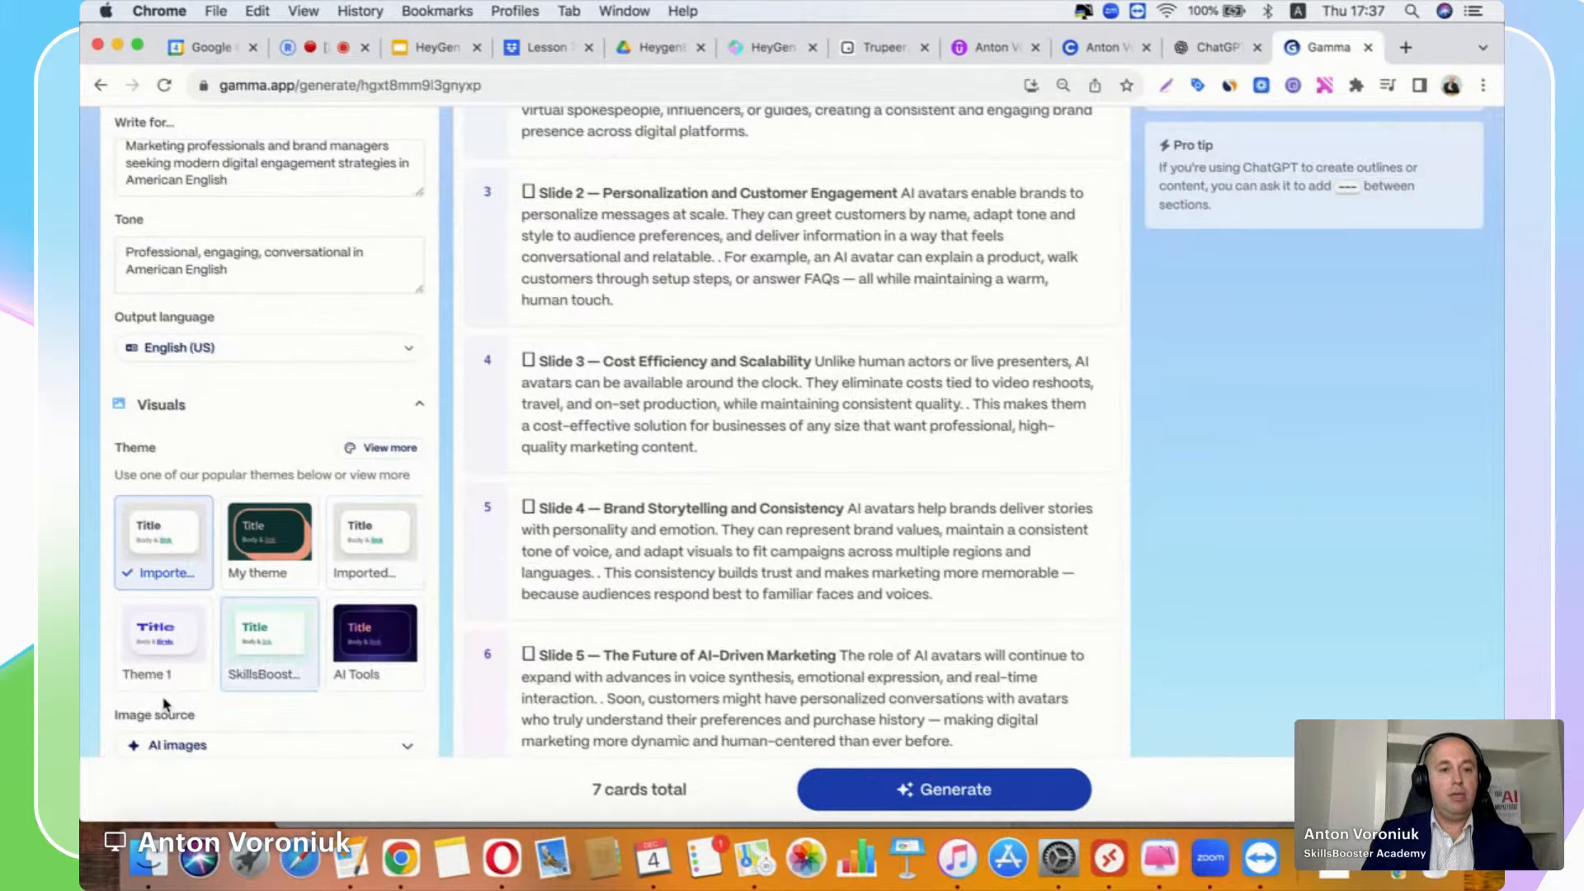
click(380, 452)
click(1271, 193)
click(945, 788)
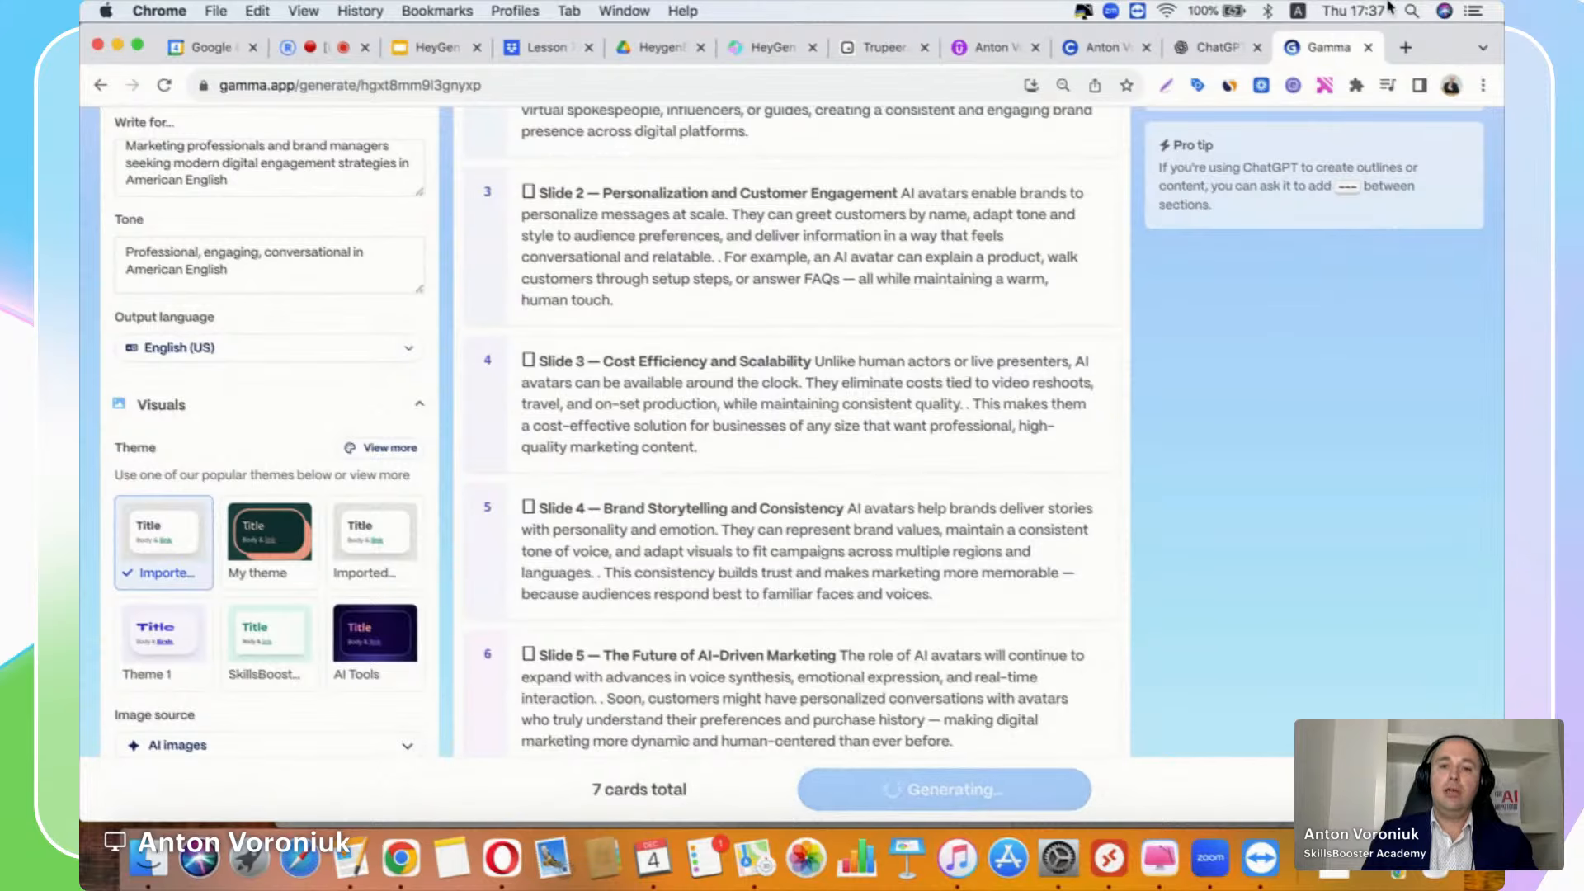